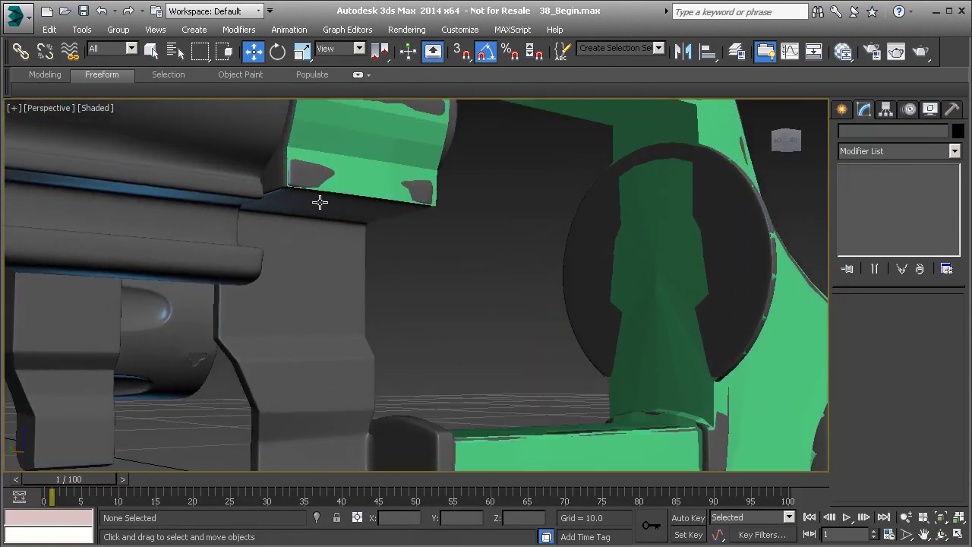
# - Collapse the green frame mesh and its Symmetry modifier into an Editable Poly
pyautogui.click(318, 166)
pyautogui.click(367, 163)
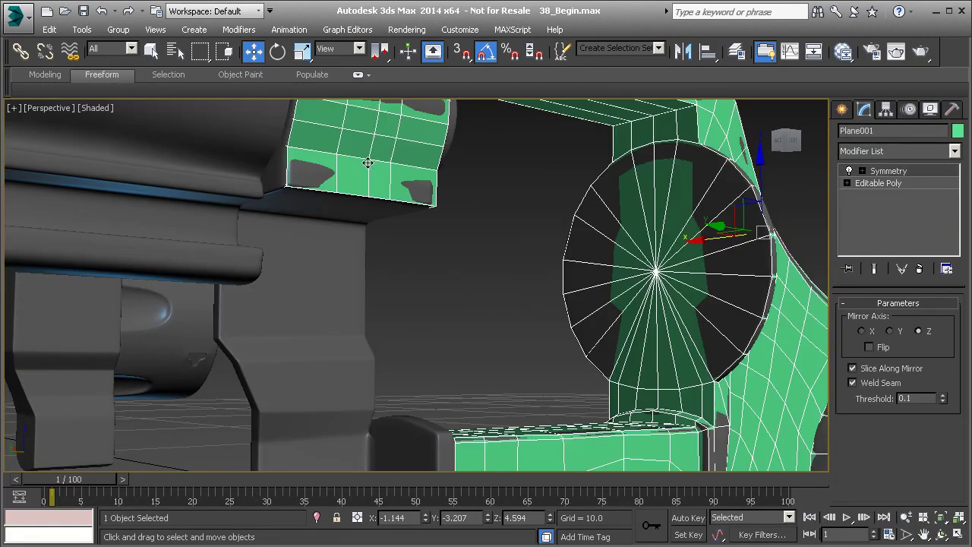
pyautogui.keyDown('alt'); pyautogui.moveTo(343, 209); pyautogui.dragTo(312, 221, button='middle'); pyautogui.keyUp('alt')
pyautogui.rightClick(534, 317)
pyautogui.moveTo(570, 460)
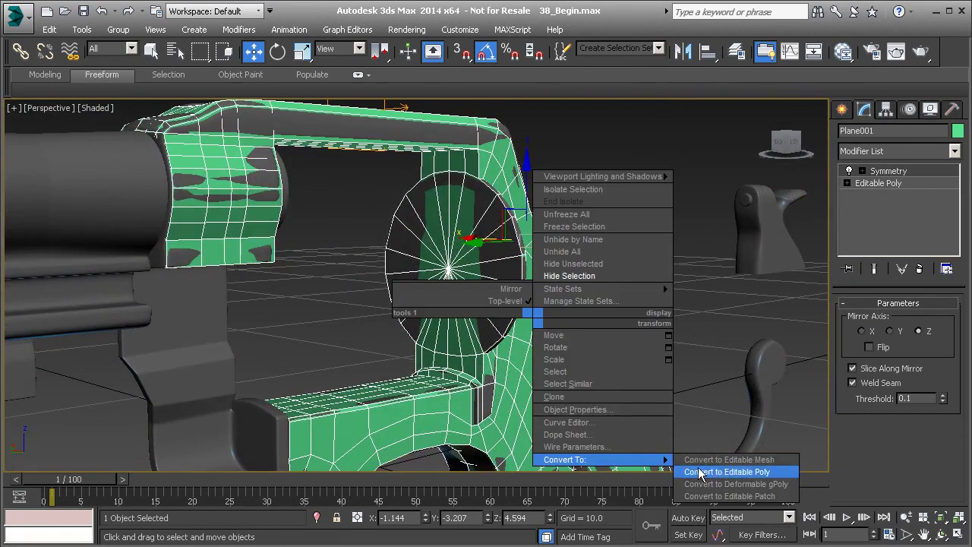
pyautogui.click(700, 472)
# - Select the four edges along the lower side of the frame's front block, beneath the barrel
pyautogui.keyDown('alt'); pyautogui.moveTo(174, 256); pyautogui.dragTo(364, 261, button='middle'); pyautogui.keyUp('alt')
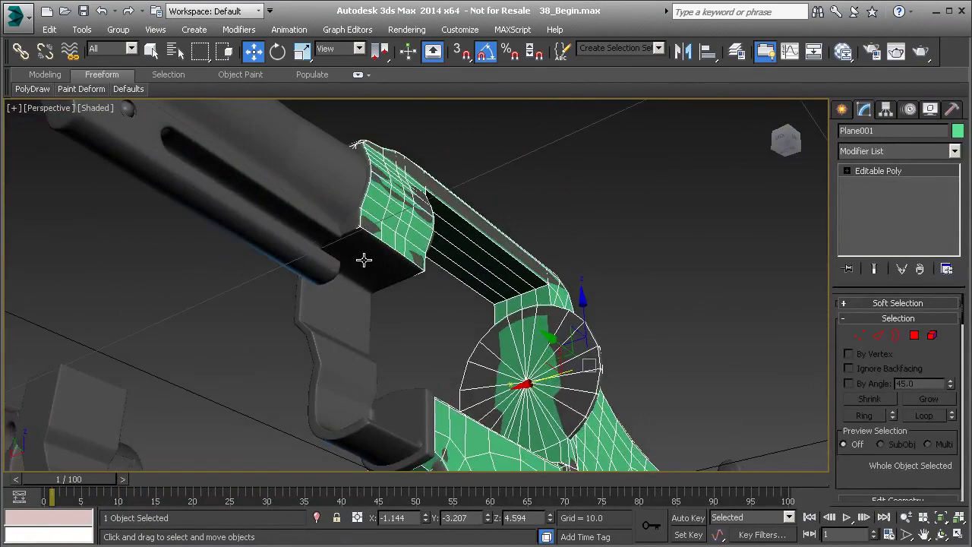
pyautogui.scroll(2, 363, 261)
pyautogui.scroll(2, 346, 239)
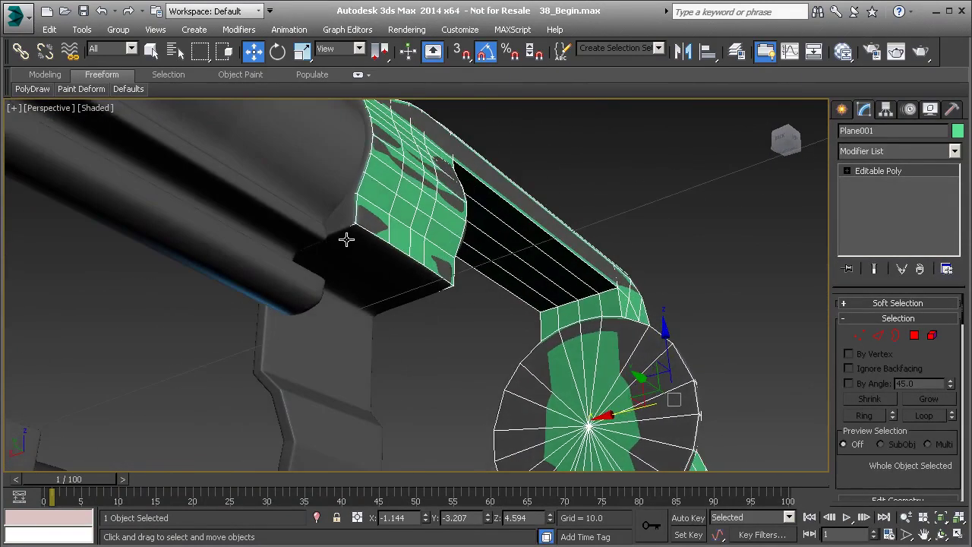
pyautogui.scroll(3, 346, 240)
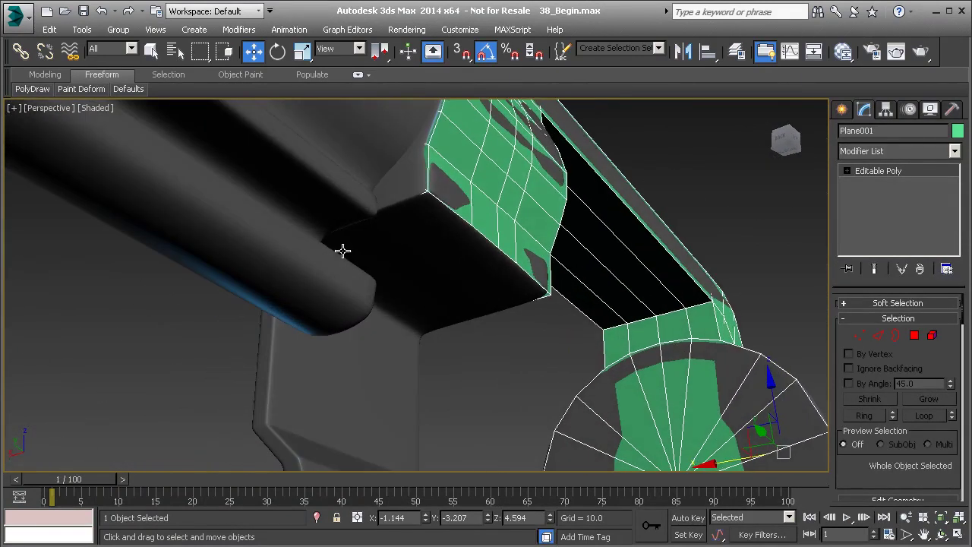
pyautogui.press('2')
pyautogui.click(444, 208)
pyautogui.keyDown('ctrl'); pyautogui.click(481, 235); pyautogui.keyUp('ctrl')
pyautogui.keyDown('ctrl'); pyautogui.click(501, 254); pyautogui.keyUp('ctrl')
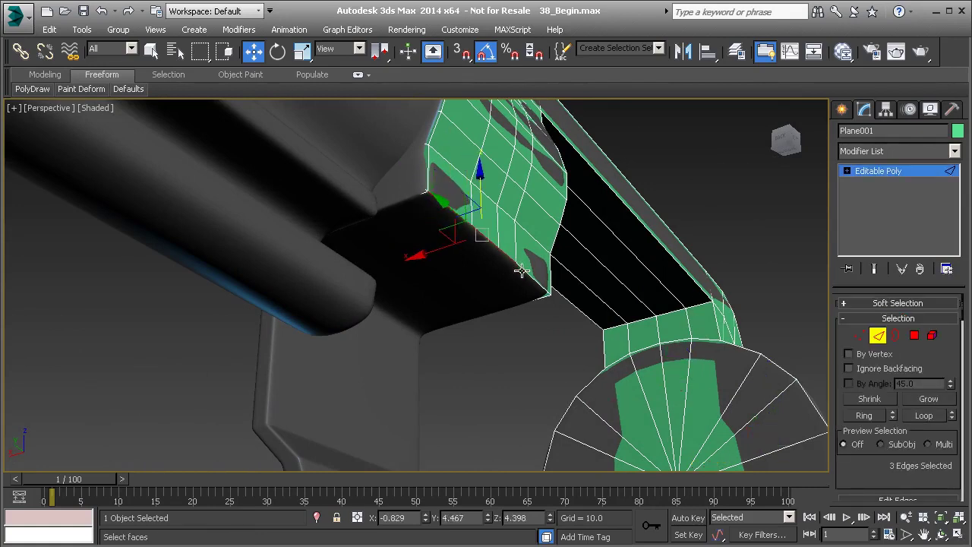
pyautogui.keyDown('ctrl'); pyautogui.click(521, 270); pyautogui.keyUp('ctrl')
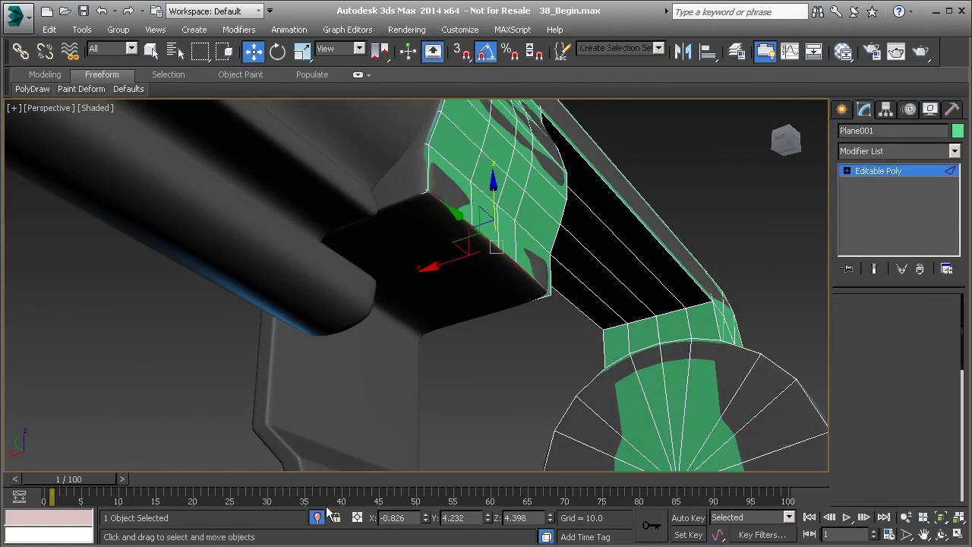
# - Isolate the frame mesh and extrude the selected edges along X in three strips across the block's underside
pyautogui.click(319, 522)
pyautogui.moveTo(343, 255); pyautogui.dragTo(371, 293, button='middle')
pyautogui.scroll(-2, 335, 285)
pyautogui.keyDown('alt'); pyautogui.moveTo(330, 364); pyautogui.dragTo(372, 381, button='middle'); pyautogui.keyUp('alt')
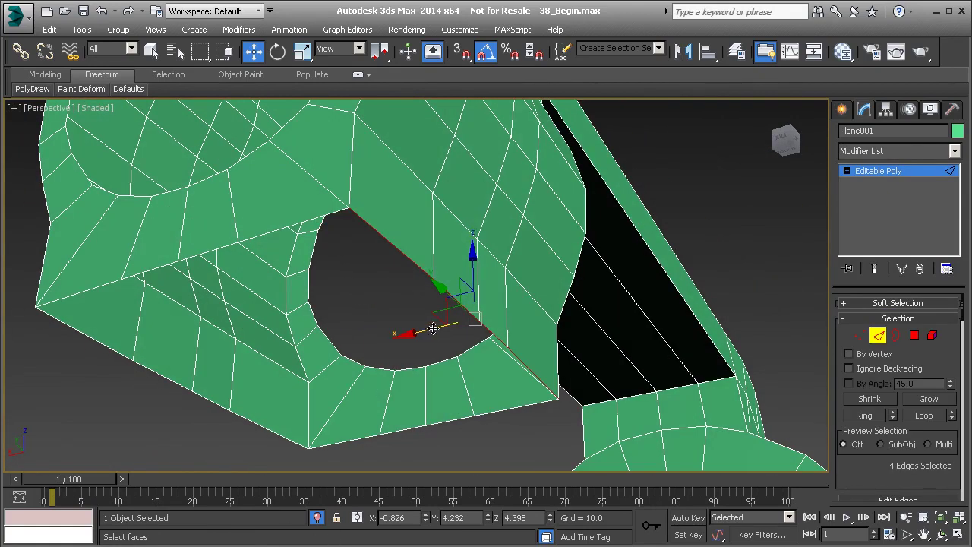
pyautogui.keyDown('shift'); pyautogui.moveTo(426, 335); pyautogui.dragTo(327, 355); pyautogui.keyUp('shift')
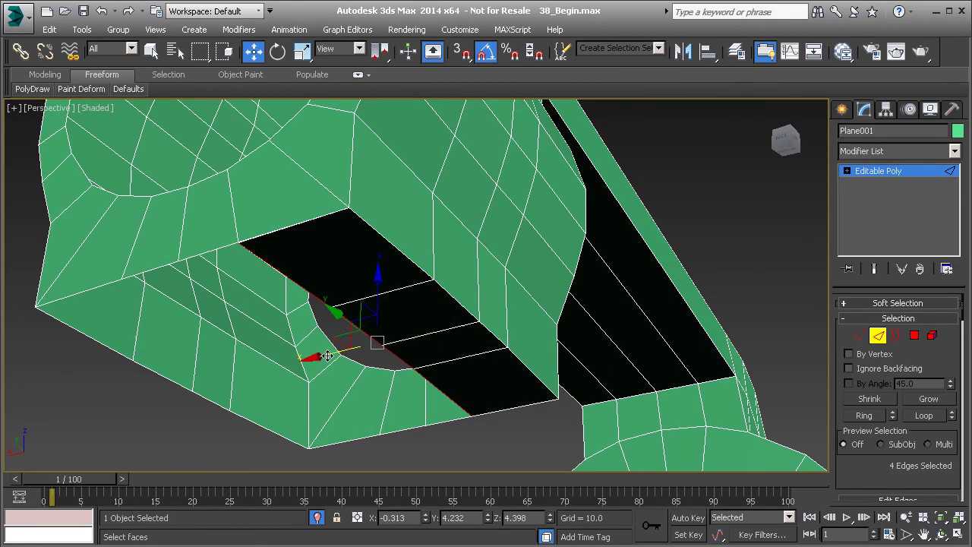
pyautogui.moveTo(239, 311); pyautogui.dragTo(313, 338, button='middle')
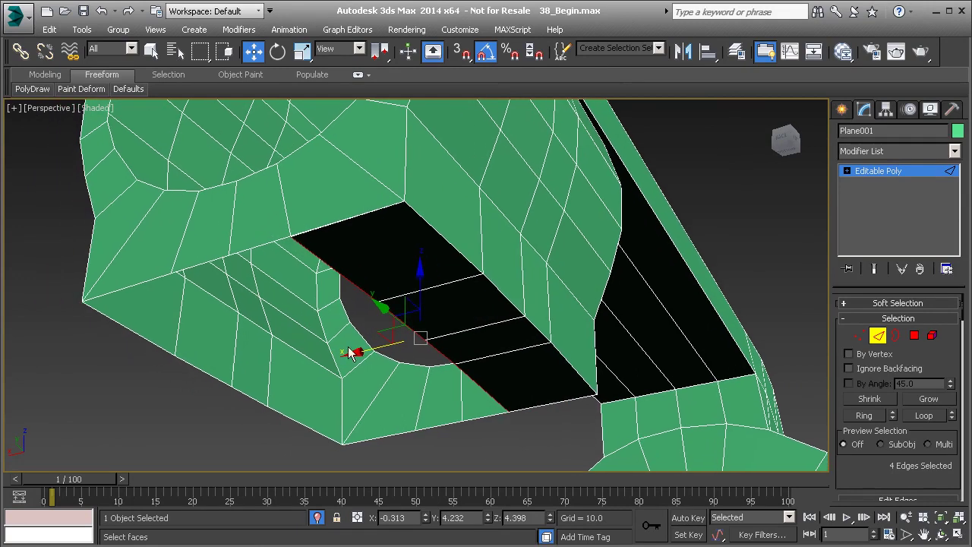
pyautogui.keyDown('shift'); pyautogui.moveTo(370, 356); pyautogui.dragTo(316, 360); pyautogui.keyUp('shift')
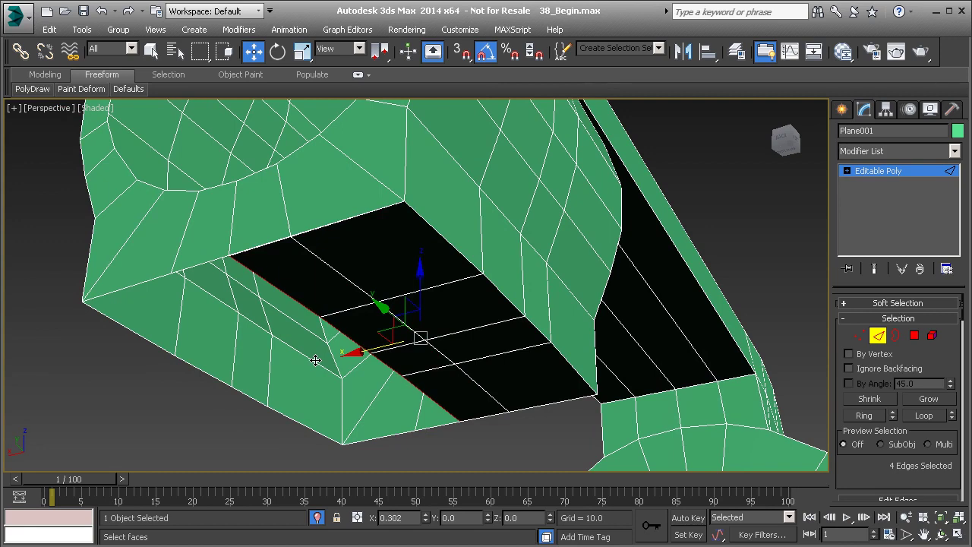
pyautogui.keyDown('alt'); pyautogui.moveTo(246, 352); pyautogui.dragTo(273, 353, button='middle'); pyautogui.keyUp('alt')
pyautogui.moveTo(308, 360); pyautogui.dragTo(253, 358)
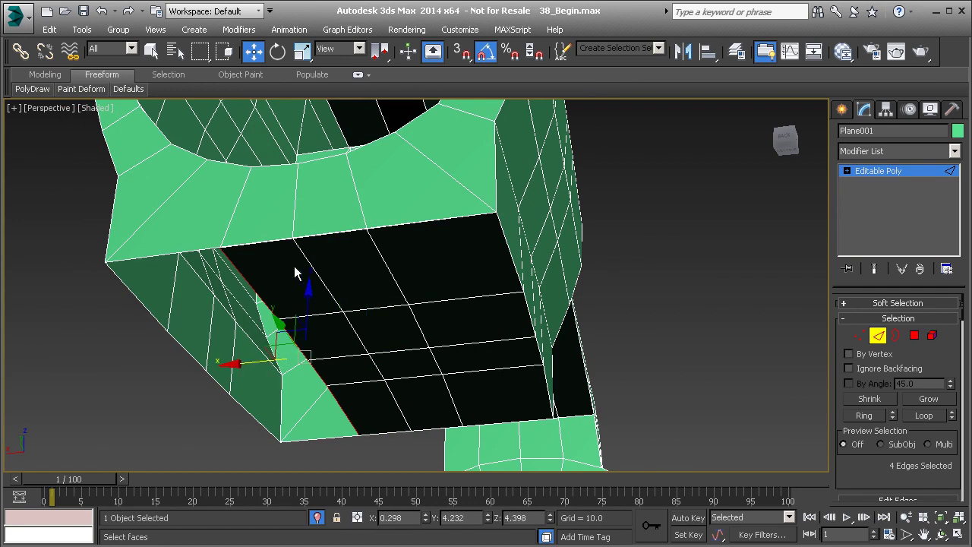
# - Weld the overlapping vertices along the front edge of the new underside faces
pyautogui.press('1')
pyautogui.click(221, 253)
pyautogui.keyDown('alt'); pyautogui.moveTo(221, 252); pyautogui.dragTo(301, 336, button='middle'); pyautogui.keyUp('alt')
pyautogui.scroll(-3, 873, 420)
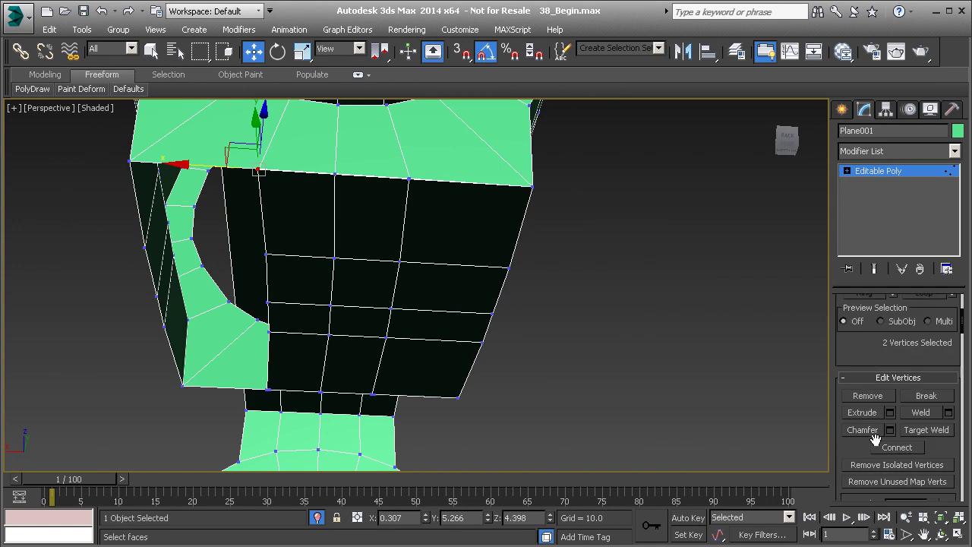
pyautogui.rightClick(251, 175)
pyautogui.click(222, 266)
pyautogui.click(337, 177)
pyautogui.rightClick(336, 178)
pyautogui.click(318, 266)
pyautogui.click(409, 180)
pyautogui.rightClick(410, 180)
pyautogui.rightClick(410, 184)
pyautogui.click(340, 257)
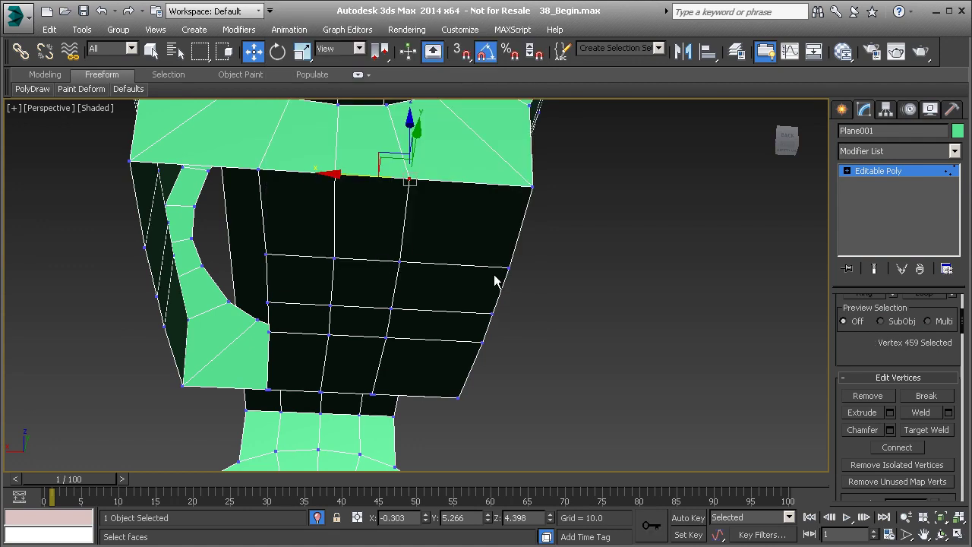
# - Weld the overlapping vertices along the rear edge of the new underside faces
pyautogui.click(369, 391)
pyautogui.rightClick(369, 392)
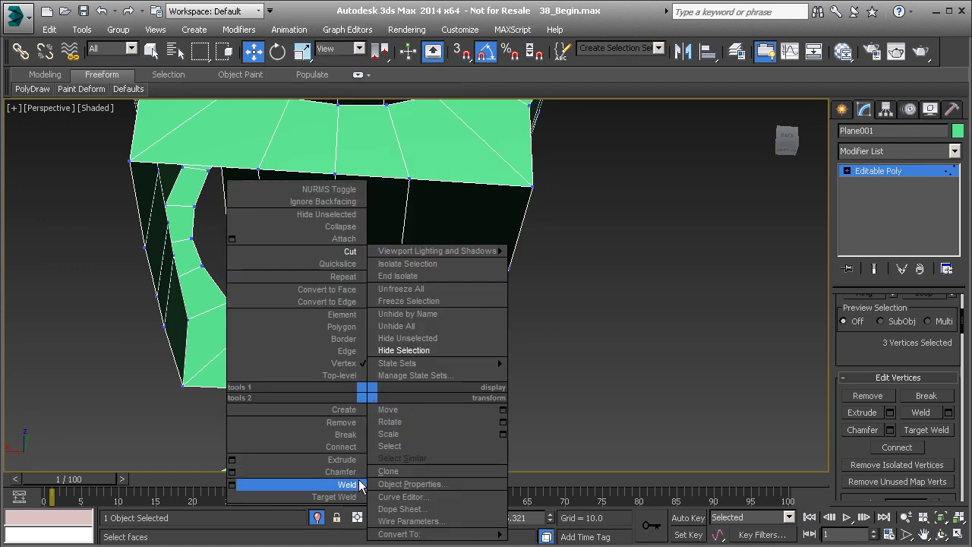
pyautogui.click(327, 471)
pyautogui.click(321, 393)
pyautogui.rightClick(320, 391)
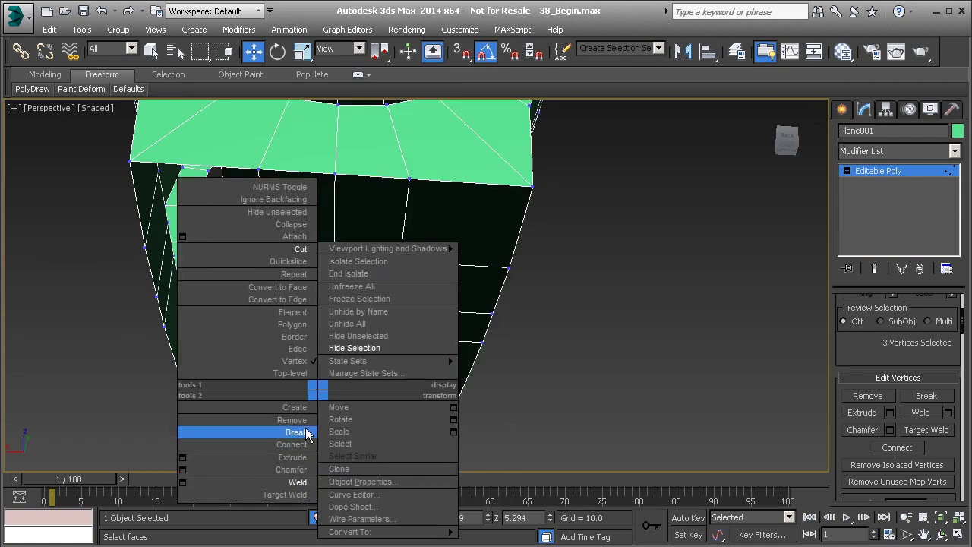
pyautogui.click(288, 465)
pyautogui.moveTo(272, 388)
pyautogui.mouseDown()
pyautogui.moveTo(285, 405)
pyautogui.moveTo(247, 384)
pyautogui.moveTo(280, 402)
pyautogui.mouseUp()
pyautogui.hotkey('ctrl', 'z')
pyautogui.hotkey('ctrl', 'z')
pyautogui.click(217, 421)
pyautogui.rightClick(268, 388)
pyautogui.click(259, 430)
pyautogui.click(195, 420)
# - Extrude the open border on the block's underside downward along the arm, and exit isolation
pyautogui.keyDown('alt'); pyautogui.moveTo(311, 303); pyautogui.dragTo(485, 310, button='middle'); pyautogui.keyUp('alt')
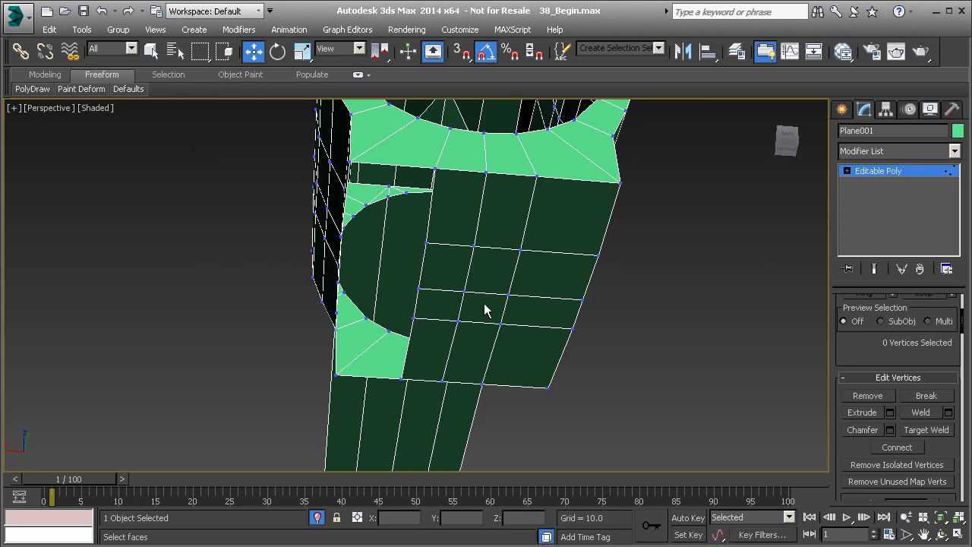
pyautogui.press('2')
pyautogui.click(409, 165)
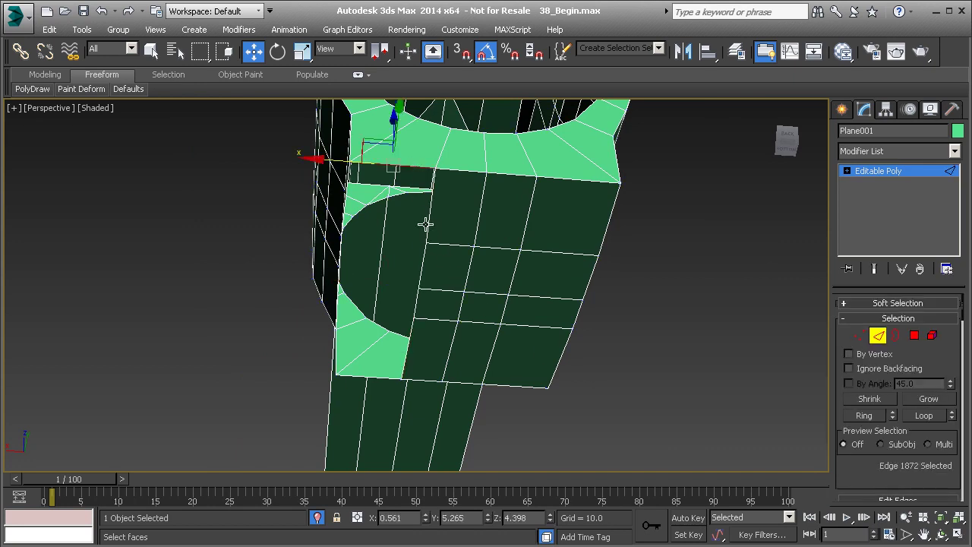
pyautogui.press('3')
pyautogui.click(420, 241)
pyautogui.keyDown('alt'); pyautogui.moveTo(418, 245); pyautogui.dragTo(435, 281, button='middle'); pyautogui.keyUp('alt')
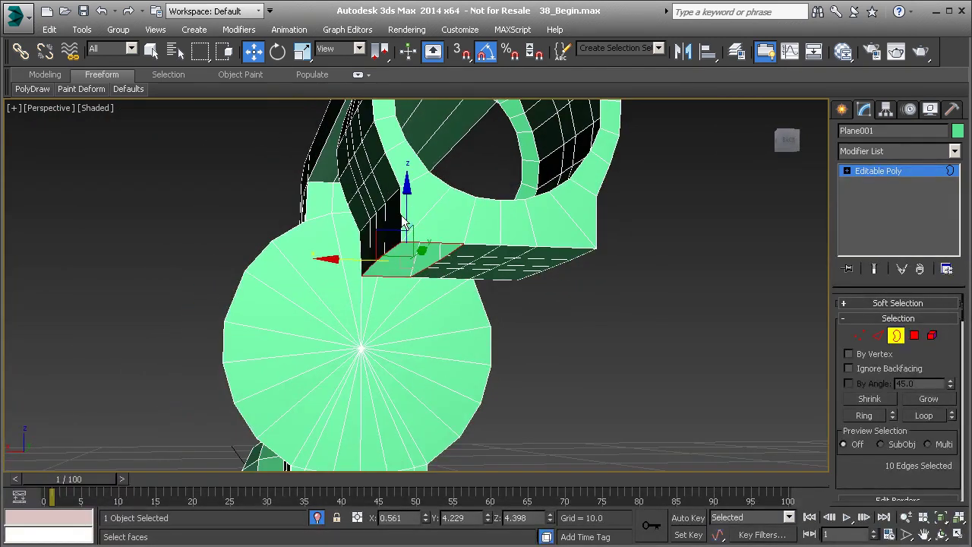
pyautogui.keyDown('alt'); pyautogui.moveTo(400, 316); pyautogui.dragTo(790, 377, button='middle'); pyautogui.keyUp('alt')
pyautogui.click(320, 520)
# - Move the four left-side polygons of the downward extension along X to align with the arm's outer face
pyautogui.click(914, 338)
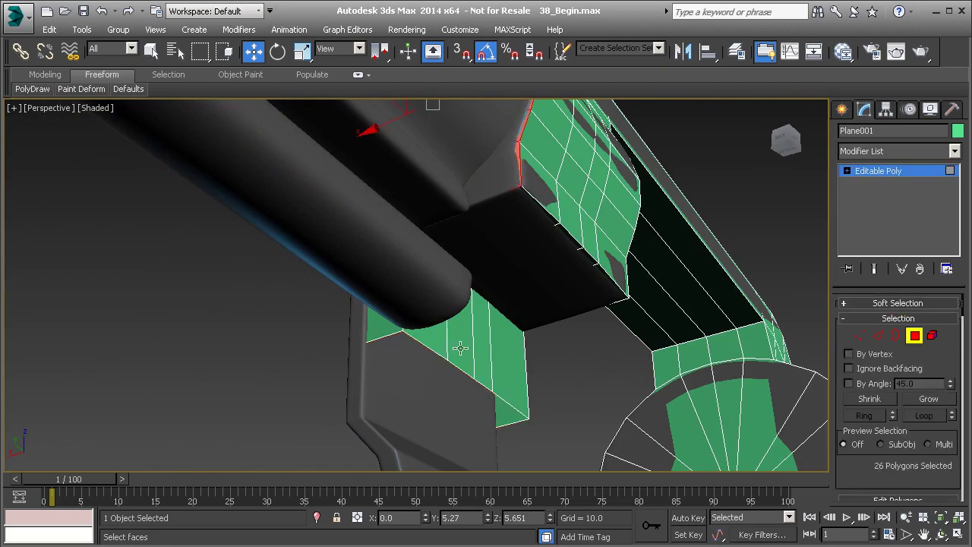
pyautogui.click(437, 338)
pyautogui.keyDown('ctrl'); pyautogui.click(464, 343); pyautogui.keyUp('ctrl')
pyautogui.keyDown('ctrl'); pyautogui.click(485, 352); pyautogui.keyUp('ctrl')
pyautogui.keyDown('ctrl'); pyautogui.click(508, 363); pyautogui.keyUp('ctrl')
pyautogui.keyDown('alt'); pyautogui.moveTo(507, 363); pyautogui.dragTo(385, 326, button='middle'); pyautogui.keyUp('alt')
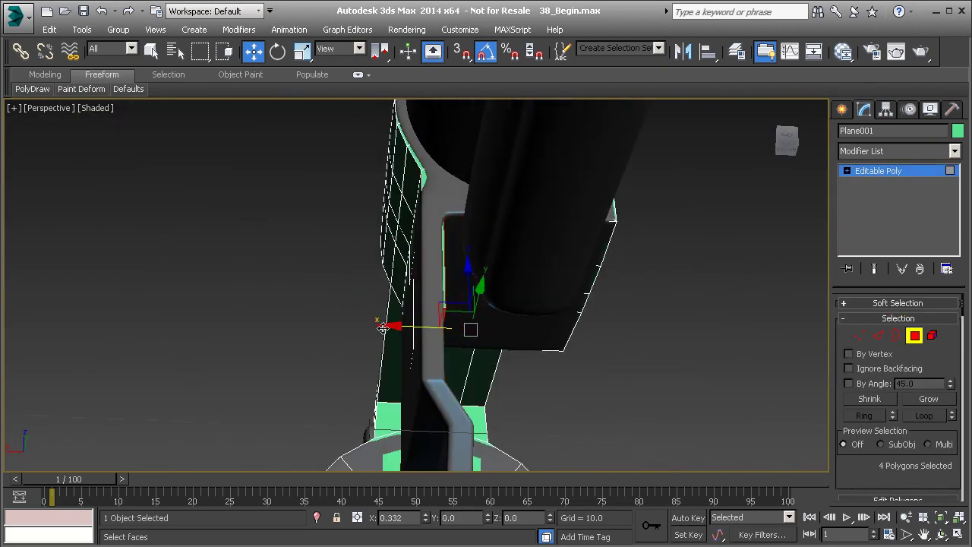
pyautogui.keyDown('alt'); pyautogui.moveTo(423, 272); pyautogui.dragTo(325, 306, button='middle'); pyautogui.keyUp('alt')
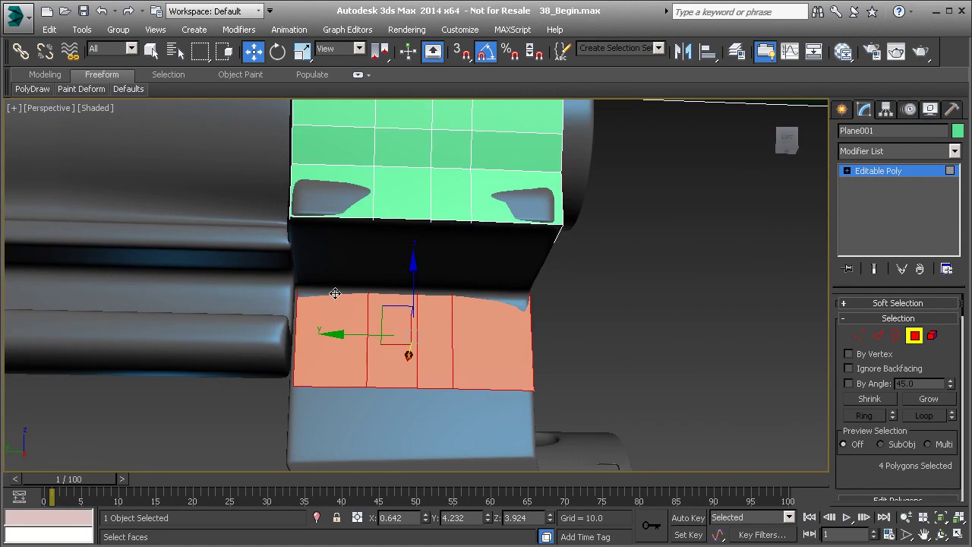
# - Select the block's front column of vertices and shift it lengthwise to match the front edge of the detailed model
pyautogui.press('l')
pyautogui.scroll(-8, 347, 293)
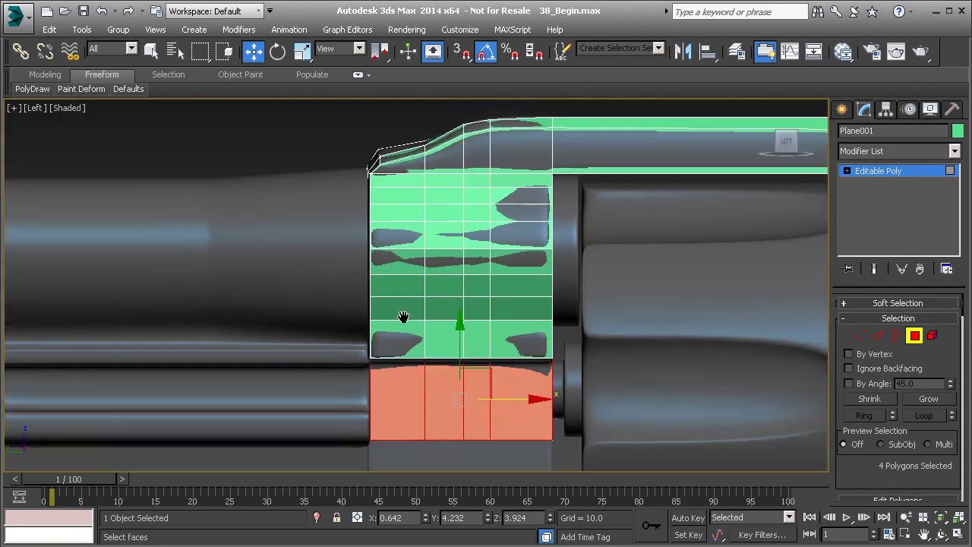
pyautogui.press('1')
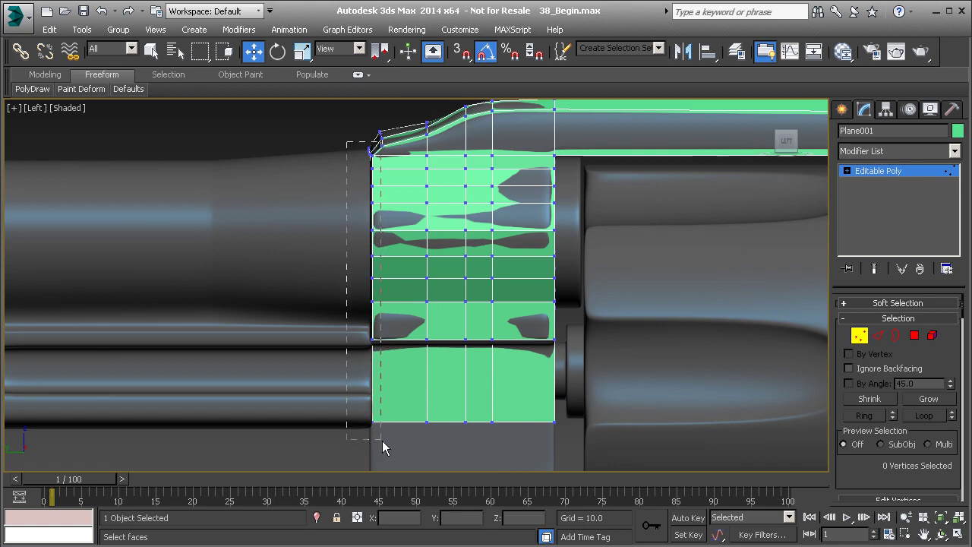
pyautogui.moveTo(382, 442); pyautogui.dragTo(382, 441)
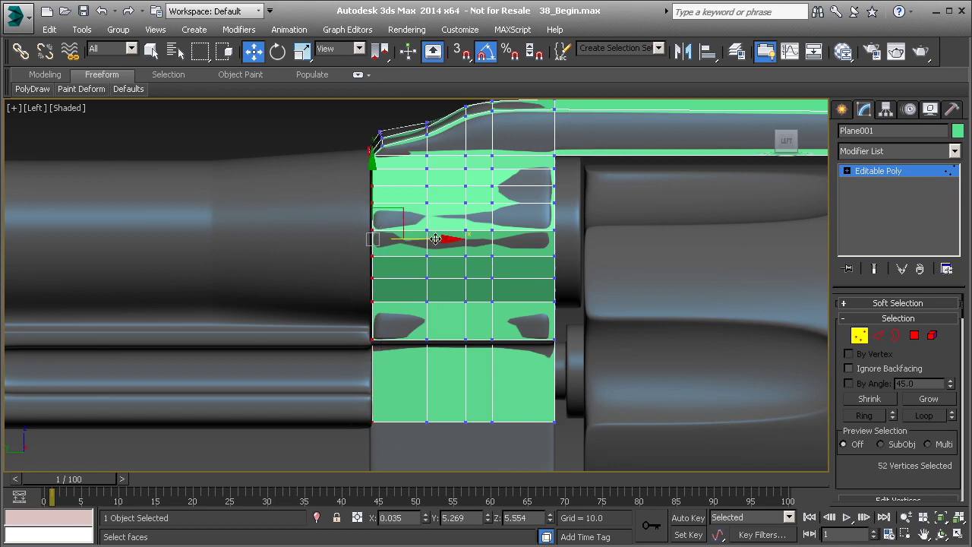
pyautogui.moveTo(434, 238); pyautogui.dragTo(432, 240)
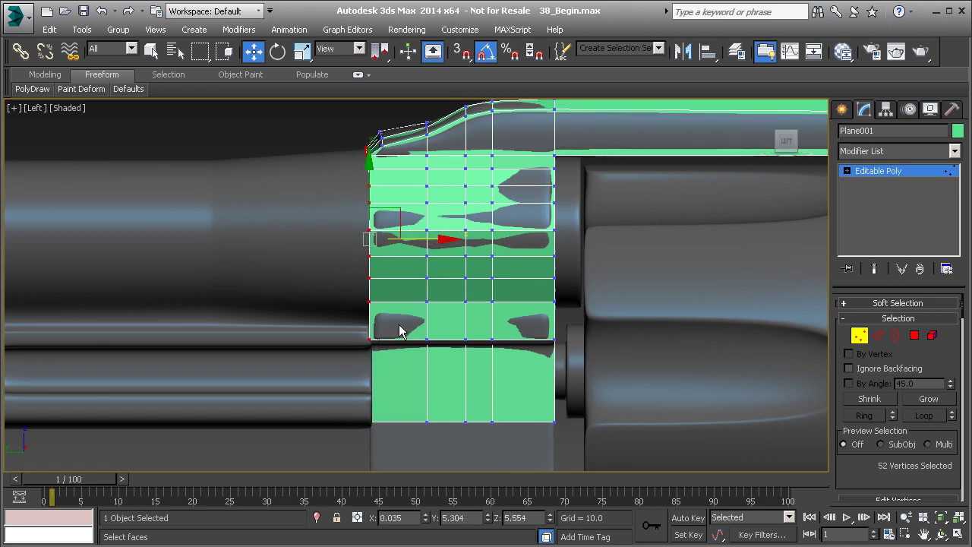
pyautogui.scroll(2, 401, 332)
pyautogui.press('p')
pyautogui.keyDown('alt'); pyautogui.moveTo(365, 334); pyautogui.dragTo(348, 259, button='middle'); pyautogui.keyUp('alt')
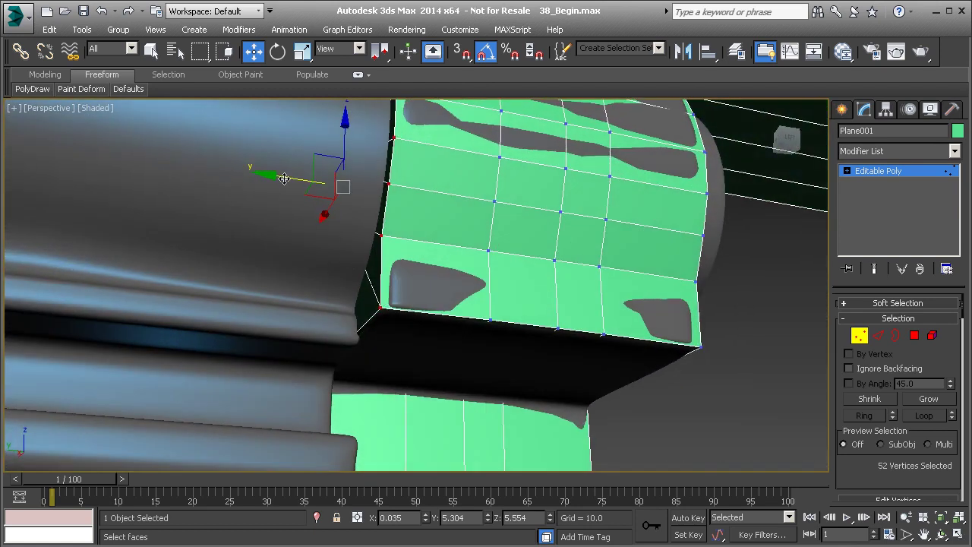
pyautogui.moveTo(284, 179); pyautogui.dragTo(286, 179)
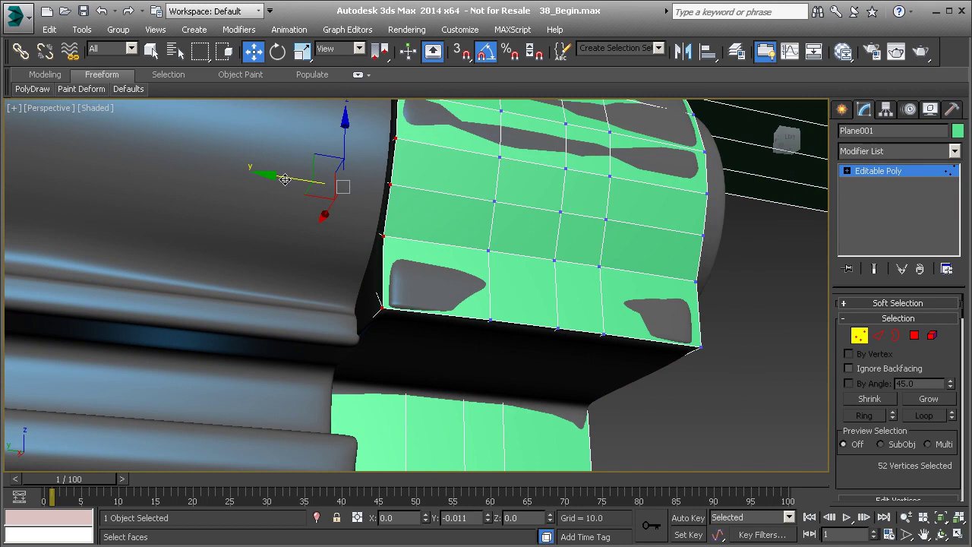
# - Select the row of vertices along the block's lower edge and move it slightly down to cover the detailed underside
pyautogui.moveTo(284, 179)
pyautogui.keyDown('alt'); pyautogui.mouseDown(button='middle')
pyautogui.moveTo(454, 188)
pyautogui.moveTo(464, 228)
pyautogui.moveTo(405, 300)
pyautogui.moveTo(295, 326)
pyautogui.moveTo(373, 293)
pyautogui.moveTo(397, 319)
pyautogui.moveTo(412, 319)
pyautogui.moveTo(390, 300)
pyautogui.mouseUp(button='middle'); pyautogui.keyUp('alt')
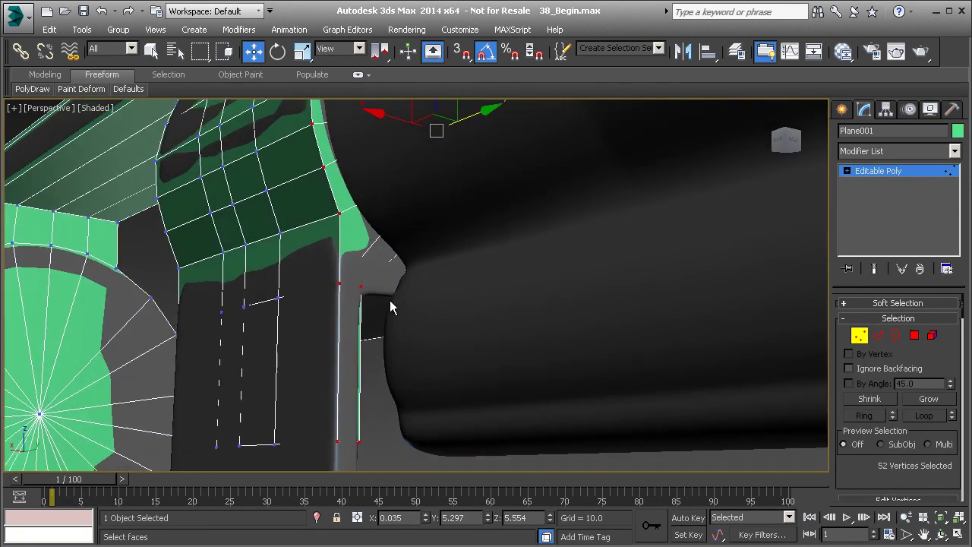
pyautogui.press('F3')
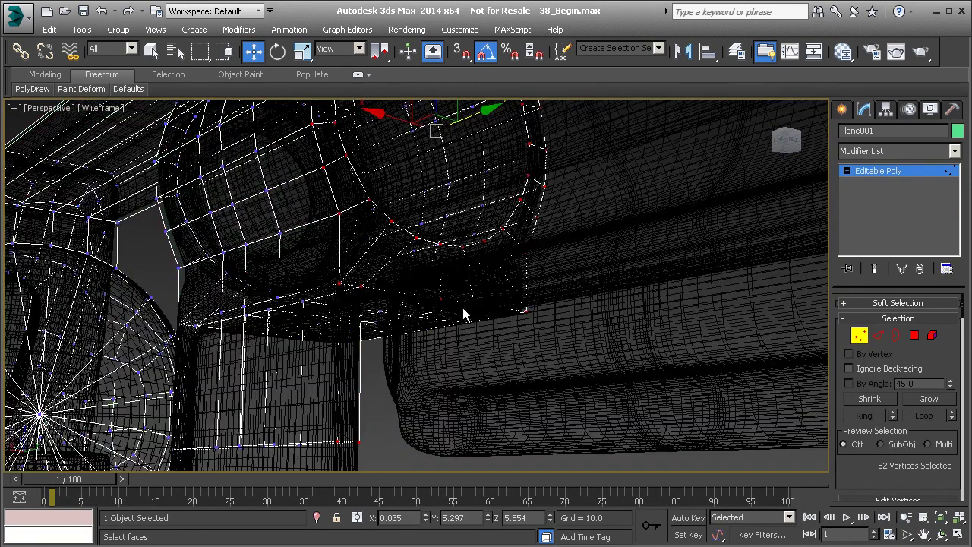
pyautogui.press('F3')
pyautogui.moveTo(364, 304)
pyautogui.keyDown('alt'); pyautogui.mouseDown(button='middle')
pyautogui.moveTo(423, 315)
pyautogui.moveTo(276, 322)
pyautogui.moveTo(283, 316)
pyautogui.mouseUp(button='middle'); pyautogui.keyUp('alt')
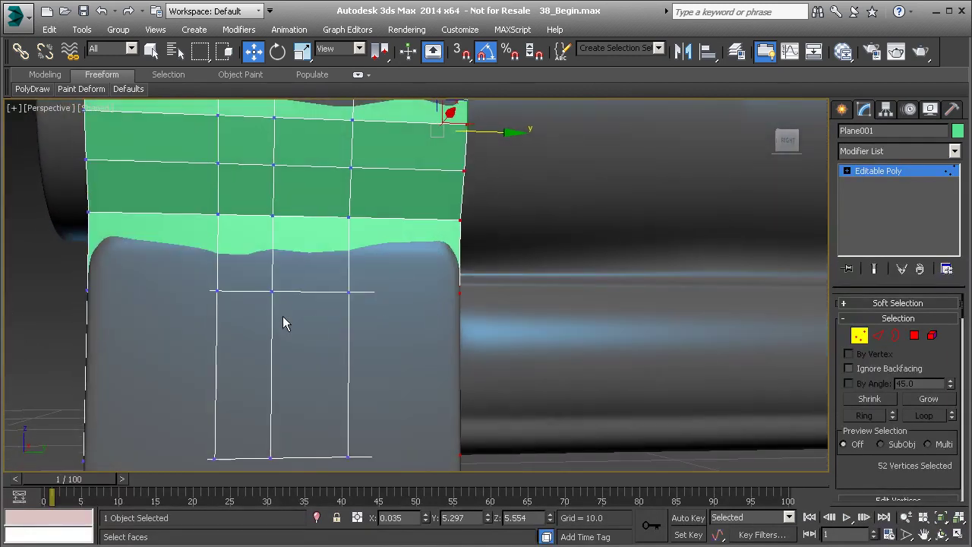
pyautogui.press('l')
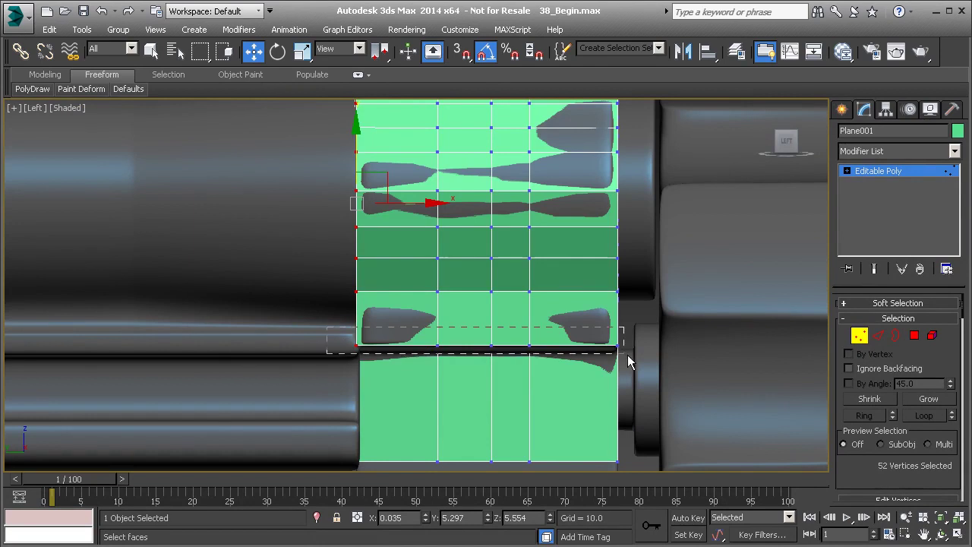
pyautogui.moveTo(656, 358); pyautogui.dragTo(657, 358)
pyautogui.moveTo(486, 293); pyautogui.dragTo(487, 297)
# - Move the ten vertices at the extension's lower end down along Z to where the arm begins to bend
pyautogui.keyDown('alt'); pyautogui.moveTo(494, 306); pyautogui.dragTo(498, 328, button='middle'); pyautogui.keyUp('alt')
pyautogui.press('p')
pyautogui.keyDown('alt'); pyautogui.moveTo(433, 355); pyautogui.dragTo(574, 340, button='middle'); pyautogui.keyUp('alt')
pyautogui.moveTo(483, 317)
pyautogui.keyDown('alt'); pyautogui.mouseDown(button='middle')
pyautogui.moveTo(516, 342)
pyautogui.moveTo(451, 359)
pyautogui.moveTo(443, 327)
pyautogui.moveTo(481, 332)
pyautogui.mouseUp(button='middle'); pyautogui.keyUp('alt')
pyautogui.scroll(-2, 467, 353)
pyautogui.moveTo(567, 342); pyautogui.dragTo(566, 343)
pyautogui.keyDown('alt'); pyautogui.moveTo(566, 344); pyautogui.dragTo(308, 353, button='middle'); pyautogui.keyUp('alt')
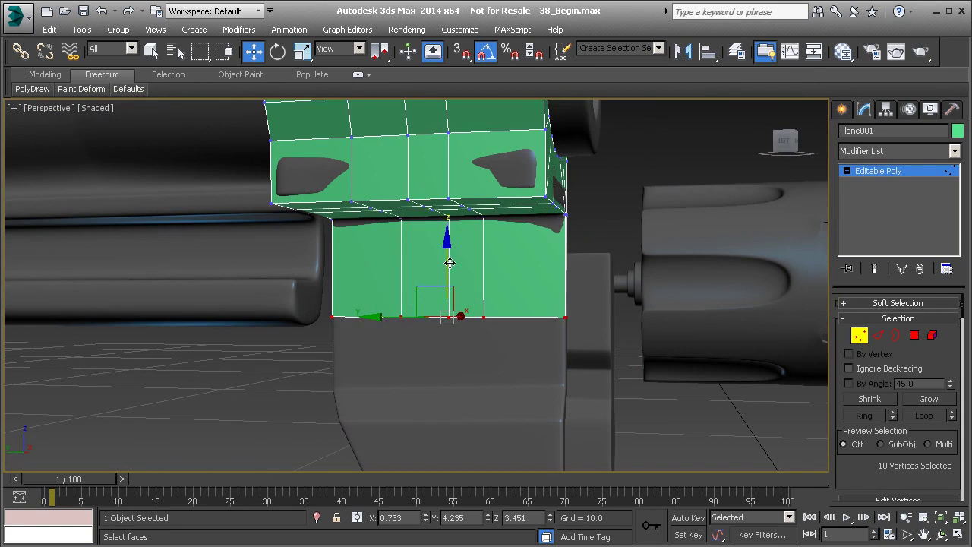
pyautogui.moveTo(448, 260); pyautogui.dragTo(449, 325)
pyautogui.press('l')
pyautogui.moveTo(449, 324); pyautogui.dragTo(441, 145, button='middle')
pyautogui.scroll(-1, 441, 145)
pyautogui.scroll(2, 446, 278)
pyautogui.moveTo(451, 240); pyautogui.dragTo(405, 284, button='middle')
pyautogui.scroll(1, 413, 287)
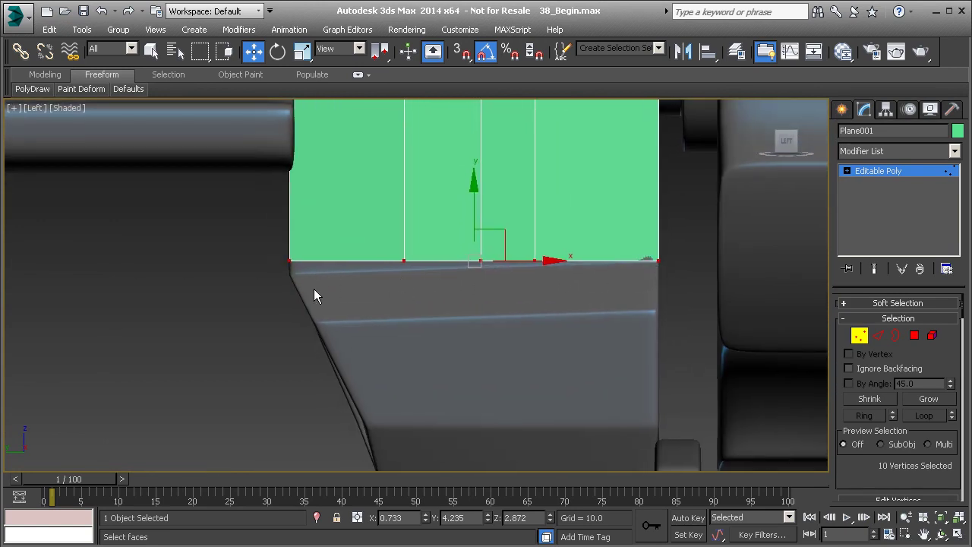
# - Select the four right-side edges at the extension's lower end and move them down along Z to meet the arm's slanted bend
pyautogui.press('p')
pyautogui.keyDown('alt'); pyautogui.moveTo(315, 288); pyautogui.dragTo(562, 300, button='middle'); pyautogui.keyUp('alt')
pyautogui.keyDown('alt'); pyautogui.moveTo(394, 221); pyautogui.dragTo(433, 297, button='middle'); pyautogui.keyUp('alt')
pyautogui.press('2')
pyautogui.keyDown('alt'); pyautogui.moveTo(389, 263); pyautogui.dragTo(393, 264, button='middle'); pyautogui.keyUp('alt')
pyautogui.click(415, 260)
pyautogui.keyDown('ctrl'); pyautogui.click(391, 262); pyautogui.keyUp('ctrl')
pyautogui.keyDown('ctrl'); pyautogui.click(368, 262); pyautogui.keyUp('ctrl')
pyautogui.keyDown('ctrl'); pyautogui.click(346, 261); pyautogui.keyUp('ctrl')
pyautogui.keyDown('alt'); pyautogui.moveTo(335, 262); pyautogui.dragTo(479, 258, button='middle'); pyautogui.keyUp('alt')
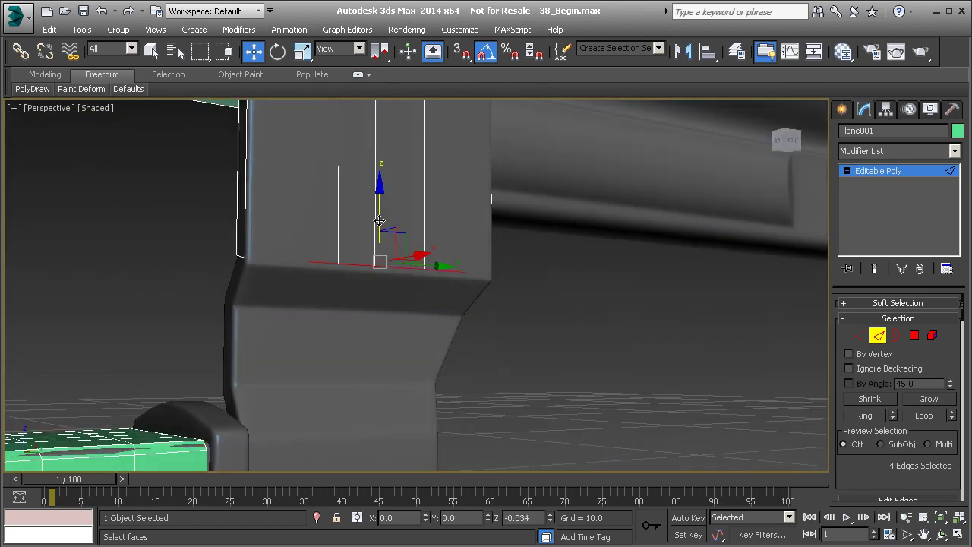
pyautogui.keyDown('alt'); pyautogui.moveTo(441, 256); pyautogui.dragTo(336, 279, button='middle'); pyautogui.keyUp('alt')
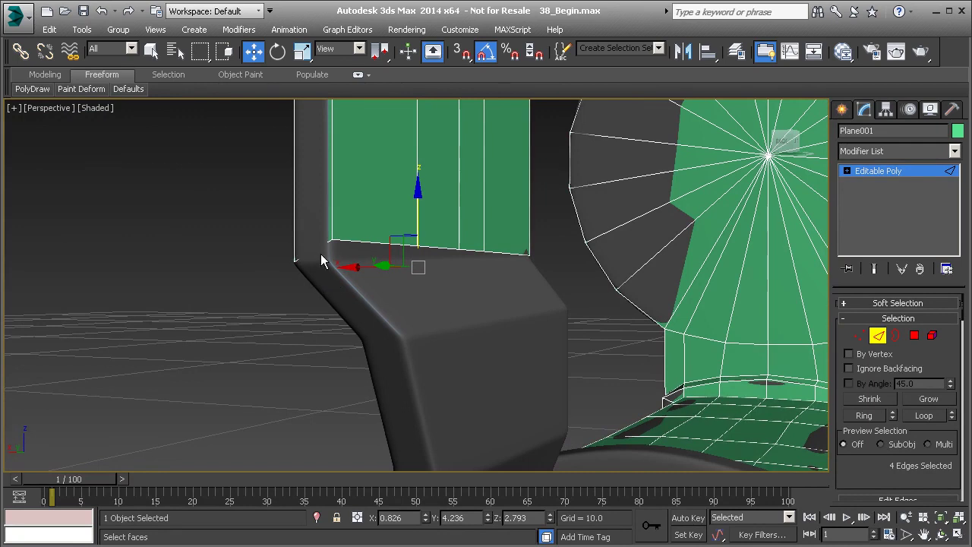
# - Select the open ten-edge border at the extension's lower end and set the reference coordinate system to Local
pyautogui.click(315, 246)
pyautogui.press('3')
pyautogui.click(343, 243)
pyautogui.moveTo(378, 260)
pyautogui.keyDown('alt'); pyautogui.mouseDown(button='middle')
pyautogui.moveTo(379, 269)
pyautogui.moveTo(388, 253)
pyautogui.moveTo(377, 261)
pyautogui.mouseUp(button='middle'); pyautogui.keyUp('alt')
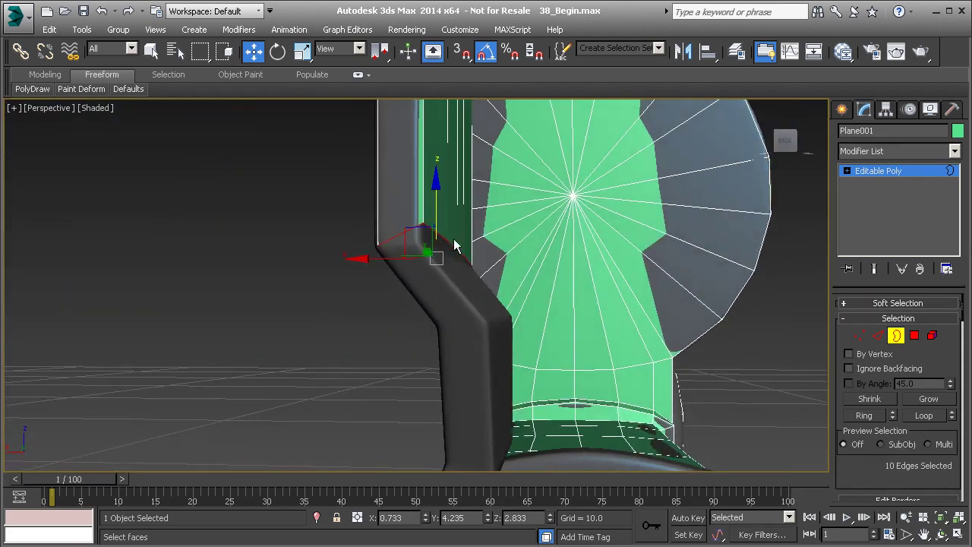
pyautogui.keyDown('alt'); pyautogui.moveTo(437, 256); pyautogui.dragTo(413, 262, button='middle'); pyautogui.keyUp('alt')
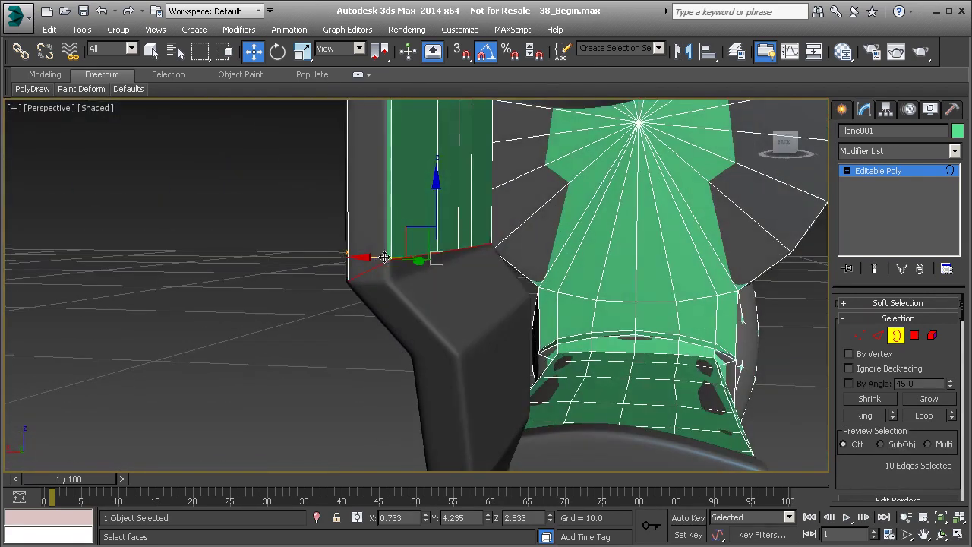
pyautogui.keyDown('alt'); pyautogui.moveTo(431, 324); pyautogui.dragTo(438, 284, button='middle'); pyautogui.keyUp('alt')
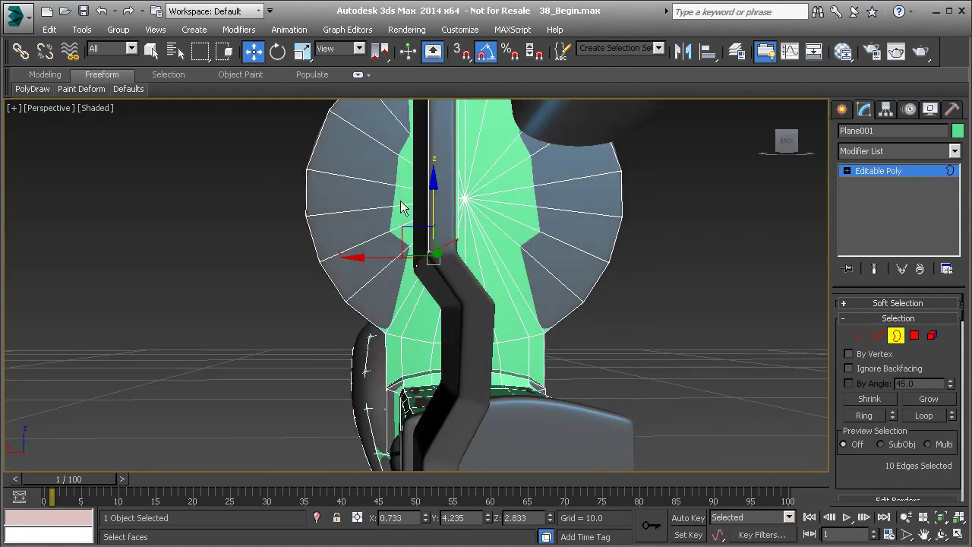
pyautogui.click(360, 49)
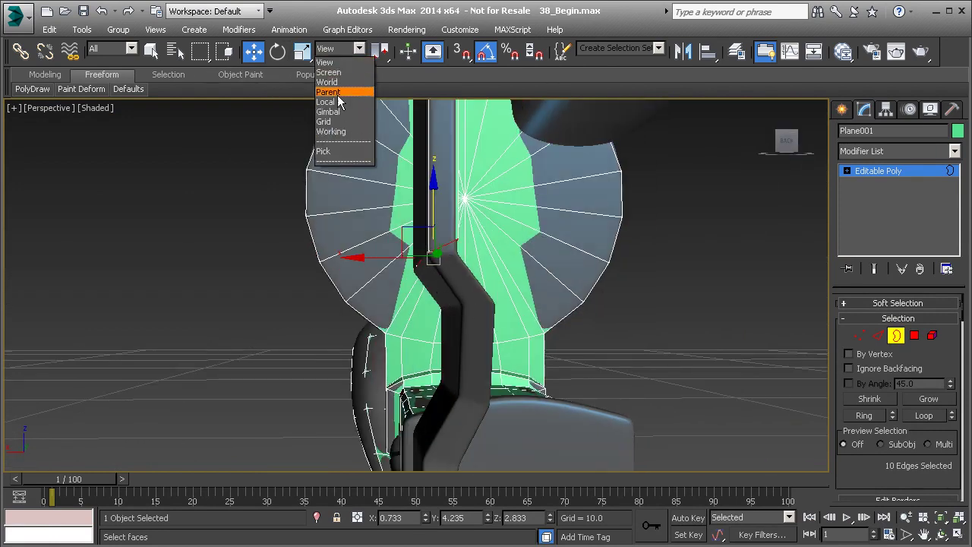
pyautogui.click(340, 93)
# - Cap the selected border to close the extension's lower end
pyautogui.keyDown('alt'); pyautogui.moveTo(421, 233); pyautogui.dragTo(445, 245, button='middle'); pyautogui.keyUp('alt')
pyautogui.keyDown('alt'); pyautogui.moveTo(474, 240); pyautogui.dragTo(420, 241, button='middle'); pyautogui.keyUp('alt')
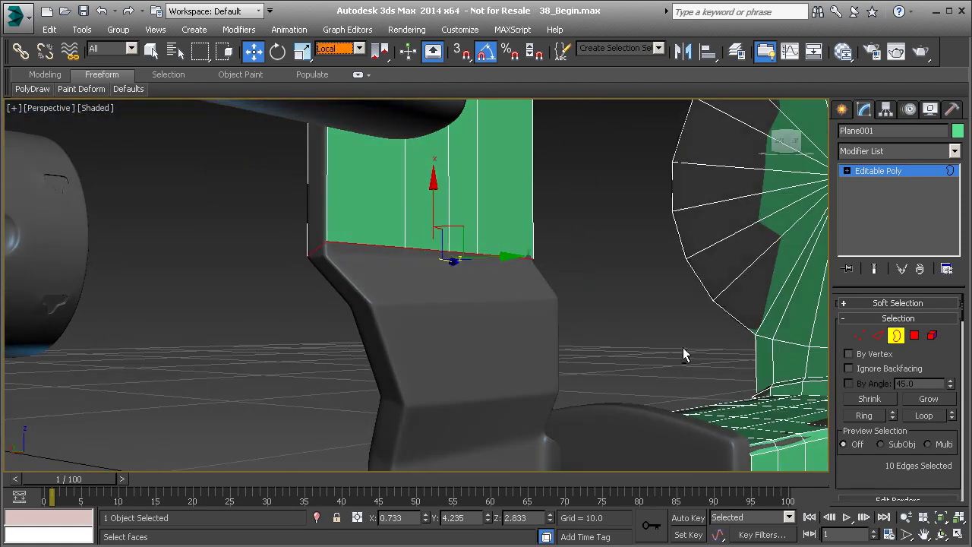
pyautogui.scroll(-3, 882, 405)
pyautogui.click(926, 417)
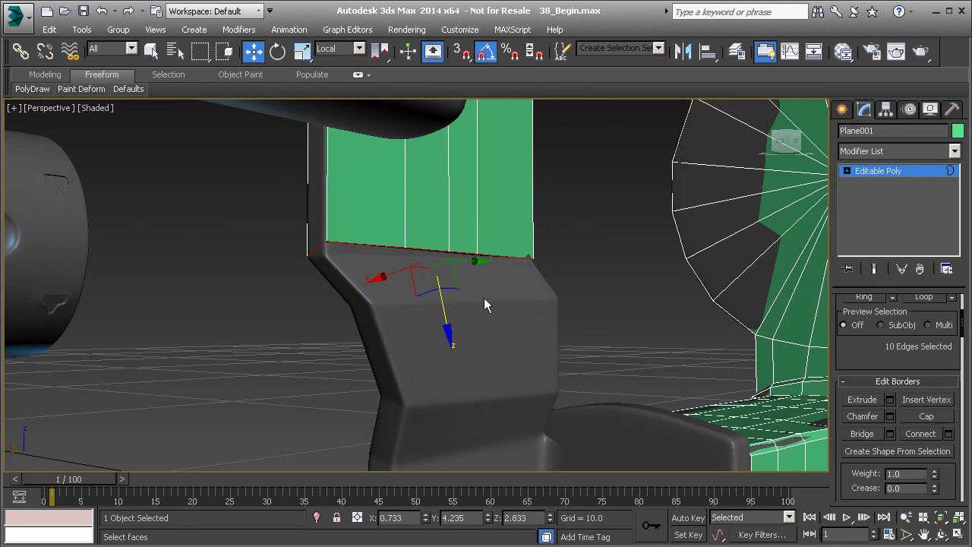
# - Select the new cap polygon and extrude it about 0.394 downward to begin the arm's bent section
pyautogui.press('4')
pyautogui.click(409, 256)
pyautogui.keyDown('alt'); pyautogui.moveTo(384, 278); pyautogui.dragTo(430, 248, button='middle'); pyautogui.keyUp('alt')
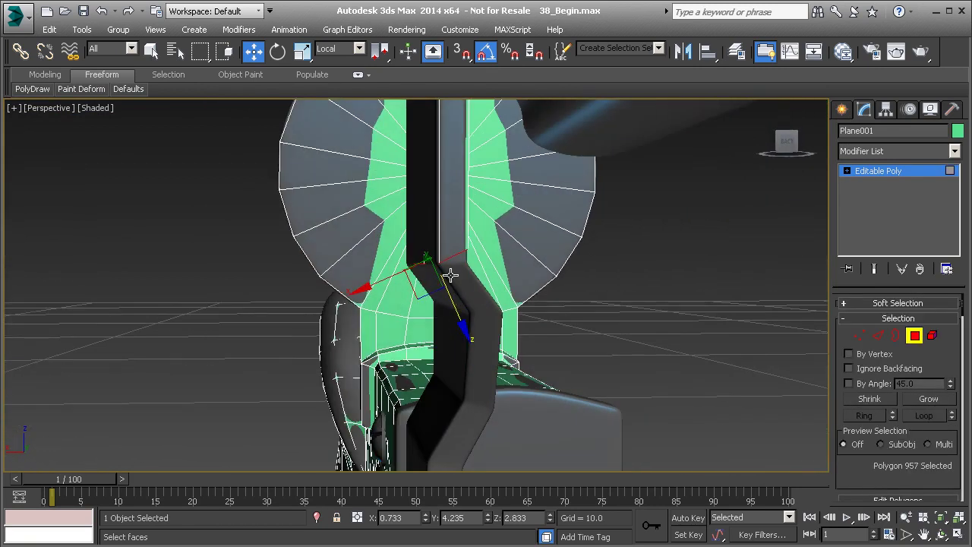
pyautogui.keyDown('alt'); pyautogui.moveTo(595, 372); pyautogui.dragTo(878, 430, button='middle'); pyautogui.keyUp('alt')
pyautogui.scroll(-3, 877, 430)
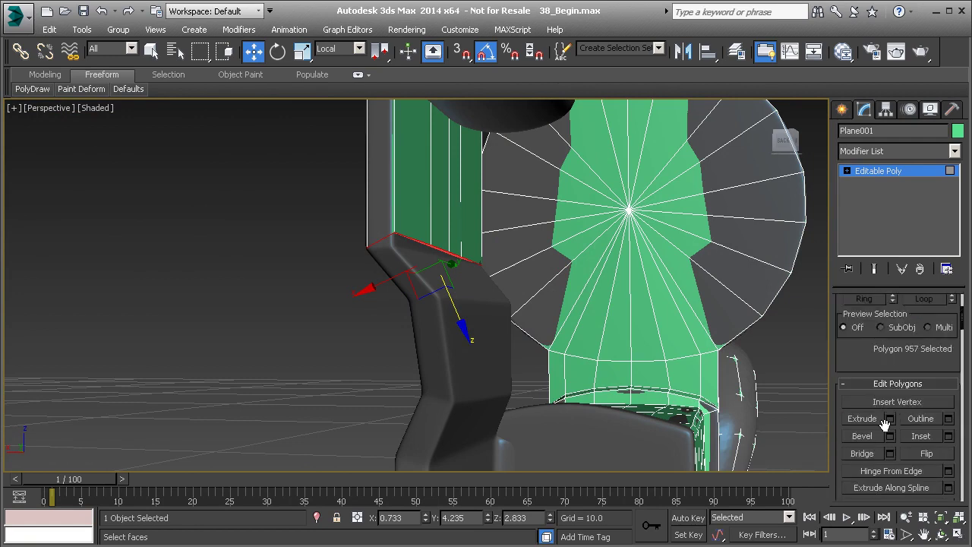
pyautogui.click(891, 419)
pyautogui.moveTo(423, 336); pyautogui.dragTo(422, 364)
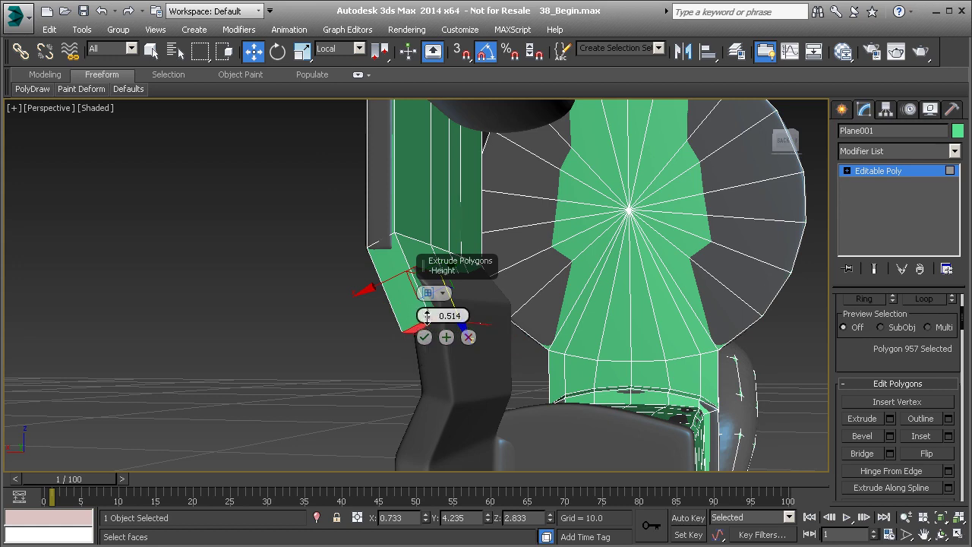
pyautogui.moveTo(427, 317); pyautogui.dragTo(427, 319)
pyautogui.keyDown('alt'); pyautogui.moveTo(426, 319); pyautogui.dragTo(509, 335, button='middle'); pyautogui.keyUp('alt')
pyautogui.click(425, 339)
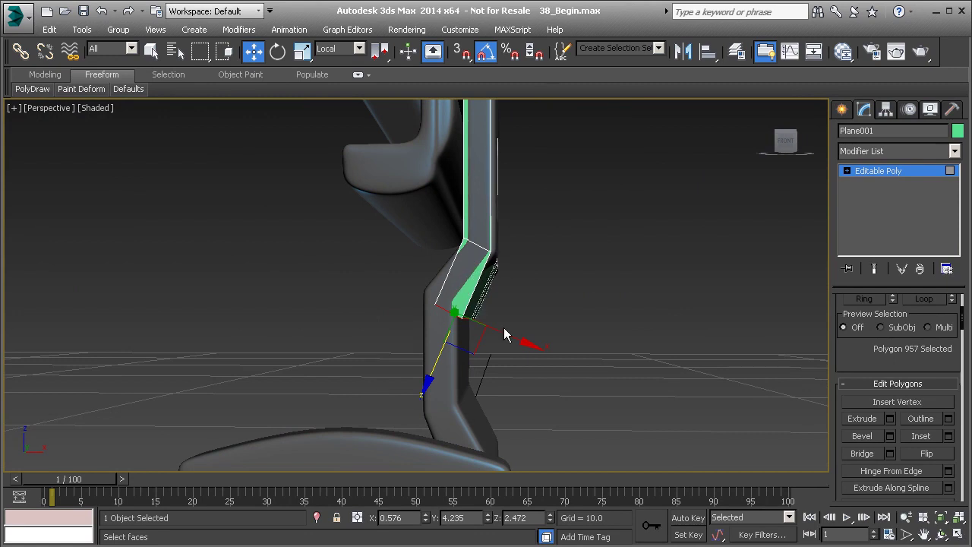
# - Move the extruded end polygon along its local X and Z axes to line up with the next corner of the arm
pyautogui.moveTo(526, 346); pyautogui.dragTo(509, 340)
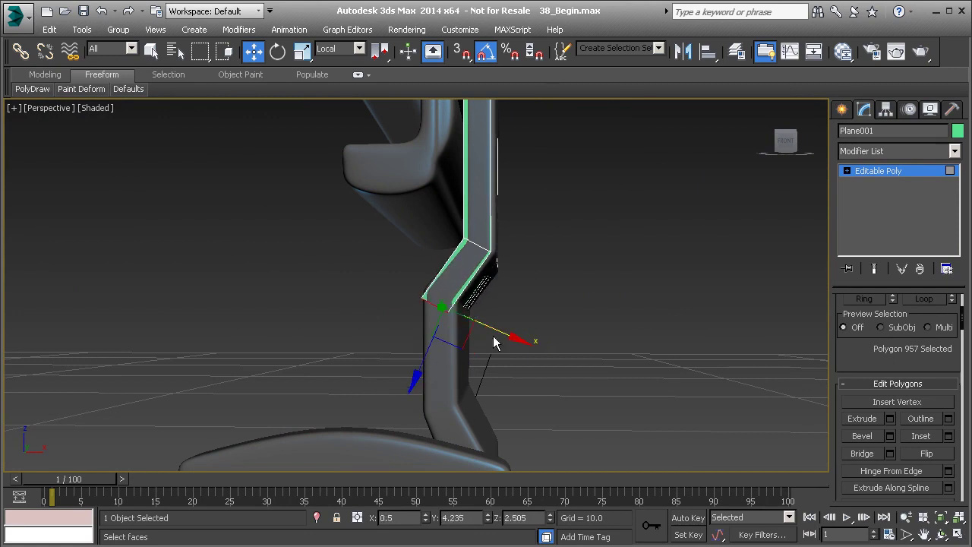
pyautogui.moveTo(421, 358); pyautogui.dragTo(432, 348)
pyautogui.moveTo(503, 325)
pyautogui.mouseDown()
pyautogui.moveTo(512, 328)
pyautogui.moveTo(504, 325)
pyautogui.mouseUp()
# - Select the end polygon's front edge, restore the View coordinate system, and move the edge back along Y to about 5.189
pyautogui.scroll(3, 499, 303)
pyautogui.keyDown('alt'); pyautogui.moveTo(499, 303); pyautogui.dragTo(324, 254, button='middle'); pyautogui.keyUp('alt')
pyautogui.press('2')
pyautogui.click(341, 277)
pyautogui.click(338, 48)
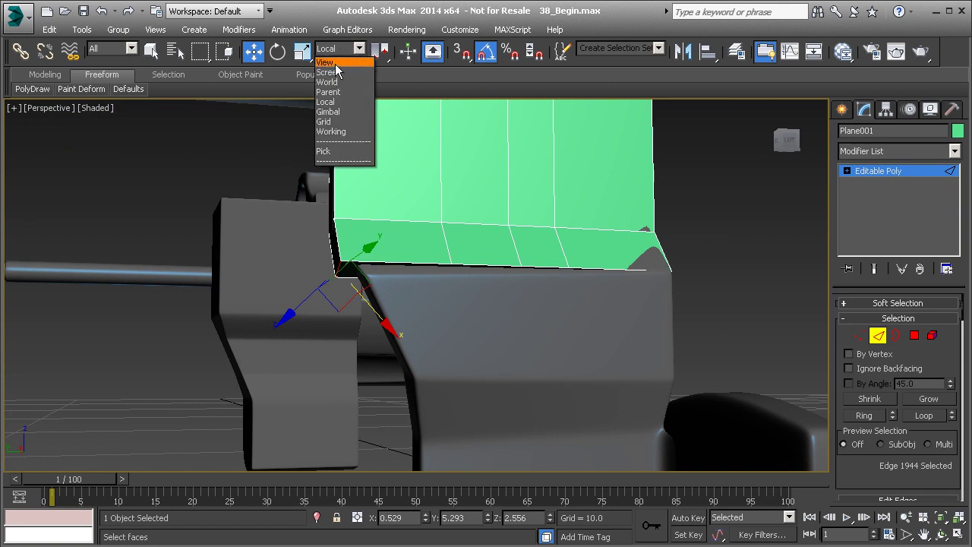
pyautogui.click(334, 62)
pyautogui.moveTo(281, 271); pyautogui.dragTo(299, 269)
pyautogui.keyDown('alt'); pyautogui.moveTo(299, 269); pyautogui.dragTo(356, 272, button='middle'); pyautogui.keyUp('alt')
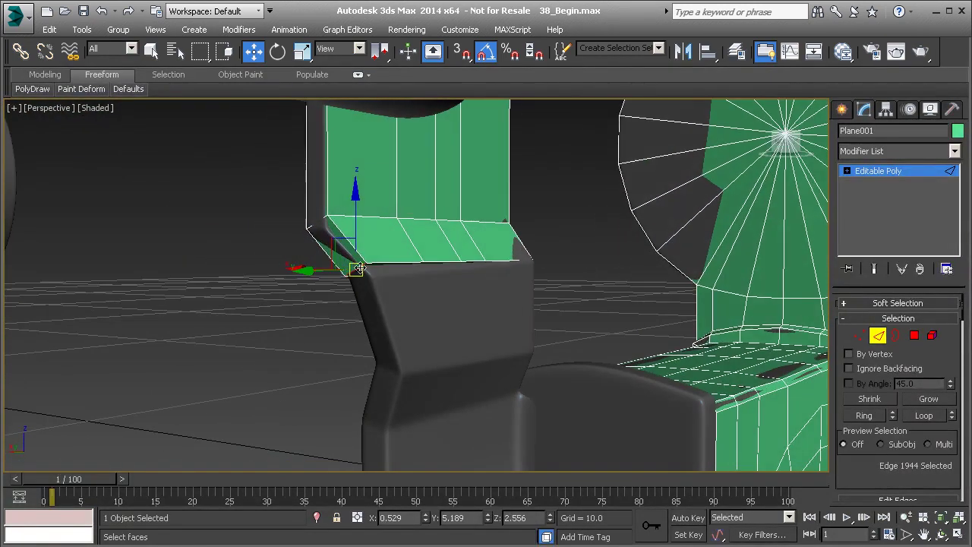
# - Select the four left-side edges of the end polygon and move them down along Z to about 2.571
pyautogui.click(401, 263)
pyautogui.keyDown('ctrl'); pyautogui.click(434, 262); pyautogui.keyUp('ctrl')
pyautogui.keyDown('ctrl'); pyautogui.click(469, 261); pyautogui.keyUp('ctrl')
pyautogui.keyDown('ctrl'); pyautogui.click(497, 261); pyautogui.keyUp('ctrl')
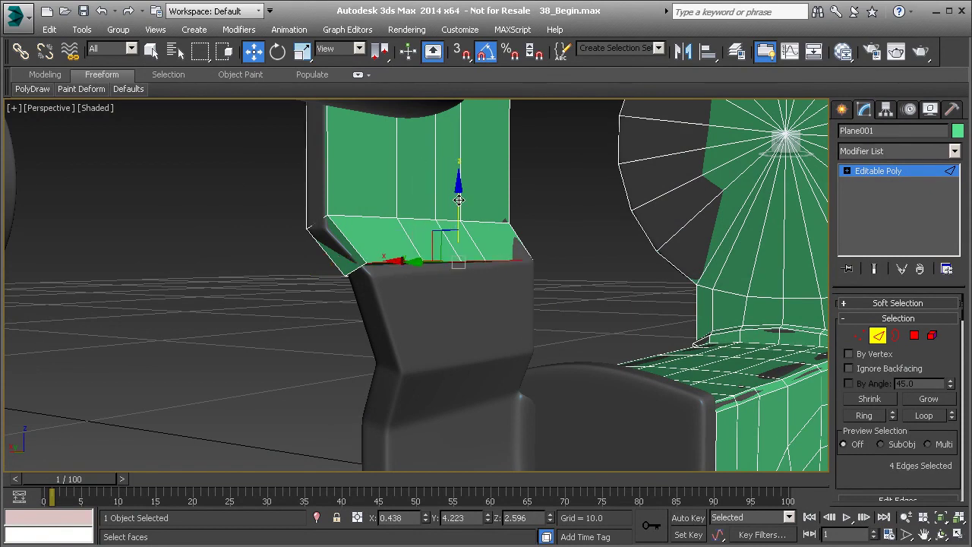
pyautogui.keyDown('shift'); pyautogui.moveTo(458, 200); pyautogui.dragTo(459, 204); pyautogui.keyUp('shift')
pyautogui.keyDown('alt'); pyautogui.moveTo(434, 262); pyautogui.dragTo(612, 282, button='middle'); pyautogui.keyUp('alt')
# - Select the two front corner vertices of the end polygon and move them back along Y to about 5.16
pyautogui.press('1')
pyautogui.moveTo(601, 260); pyautogui.dragTo(635, 291)
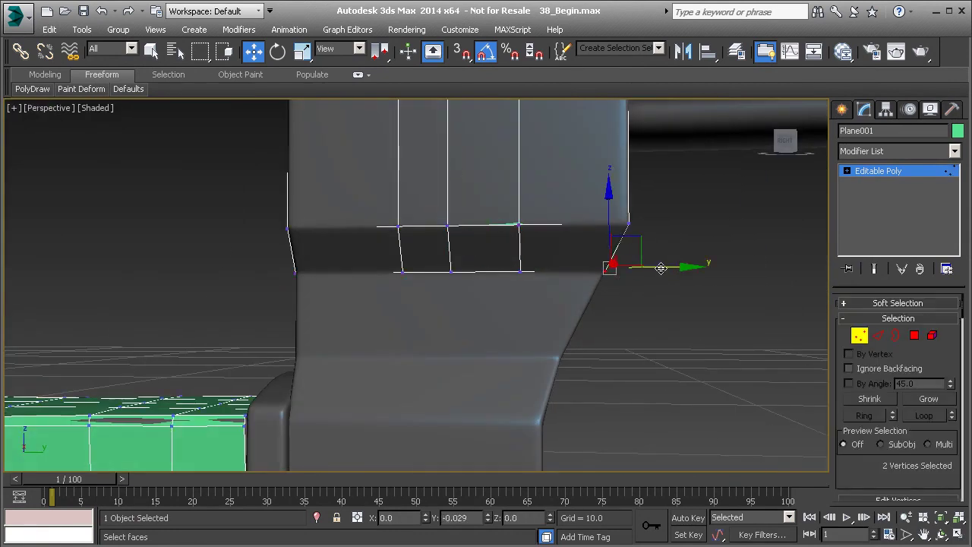
pyautogui.keyDown('alt'); pyautogui.moveTo(587, 289); pyautogui.dragTo(257, 317, button='middle'); pyautogui.keyUp('alt')
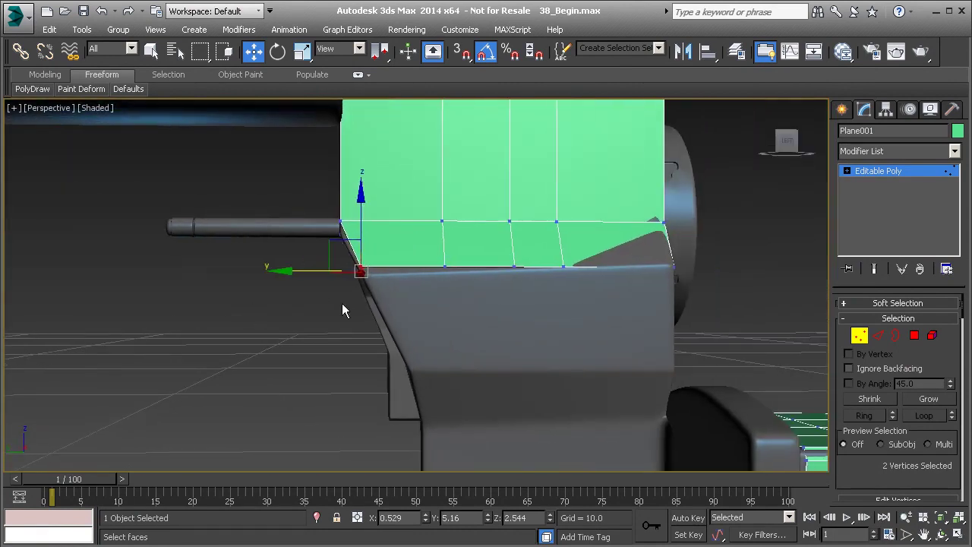
pyautogui.press('2')
pyautogui.keyDown('alt'); pyautogui.moveTo(416, 278); pyautogui.dragTo(543, 308, button='middle'); pyautogui.keyUp('alt')
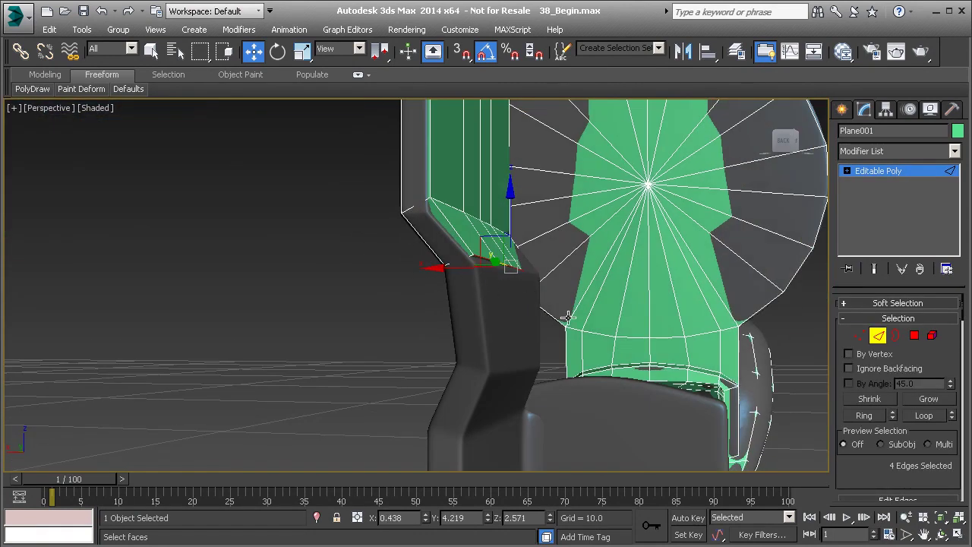
pyautogui.scroll(-4, 879, 438)
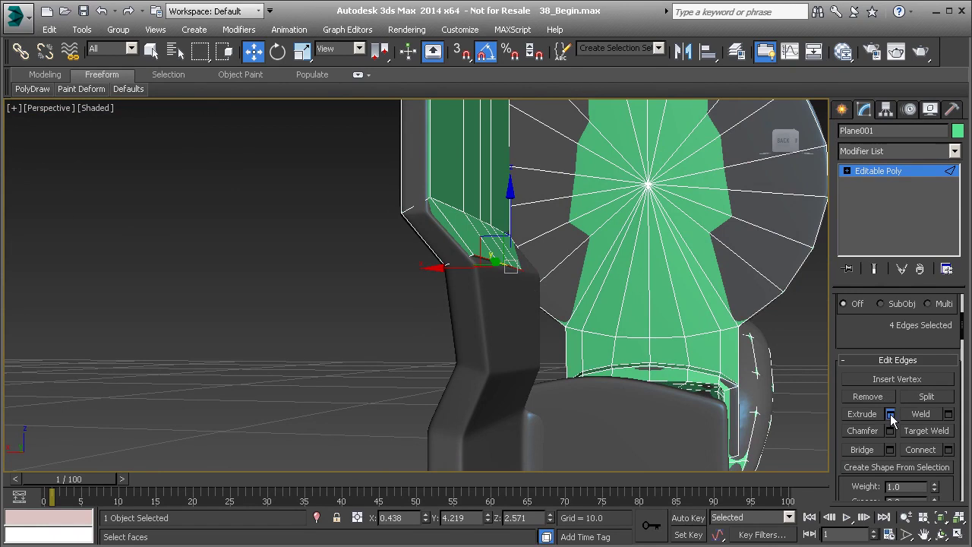
pyautogui.click(891, 414)
pyautogui.keyDown('alt'); pyautogui.moveTo(551, 348); pyautogui.dragTo(569, 353, button='middle'); pyautogui.keyUp('alt')
pyautogui.moveTo(570, 352); pyautogui.dragTo(474, 363, button='middle')
pyautogui.click(467, 336)
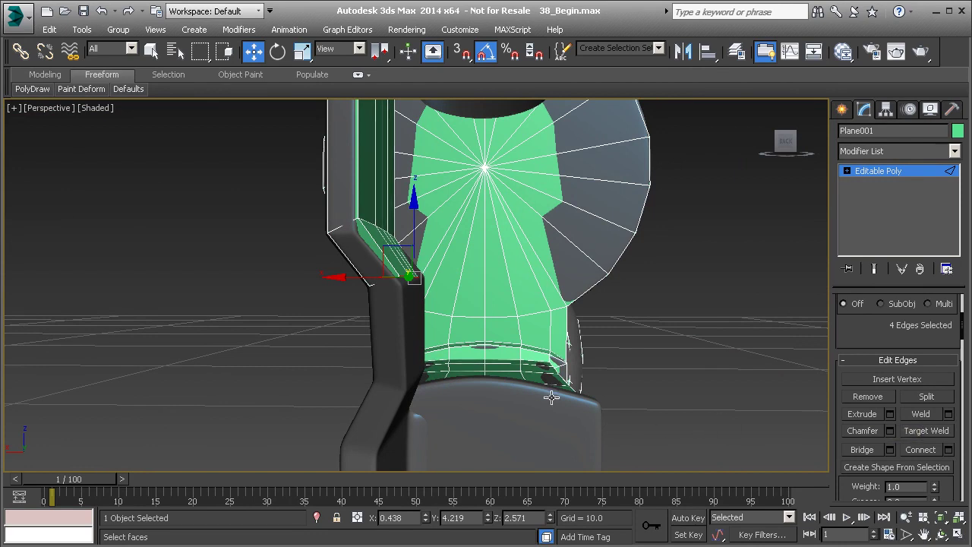
# - Select the end polygon and extrude it with a height of 0.0 to add a new segment in place
pyautogui.press('4')
pyautogui.scroll(-5, 873, 428)
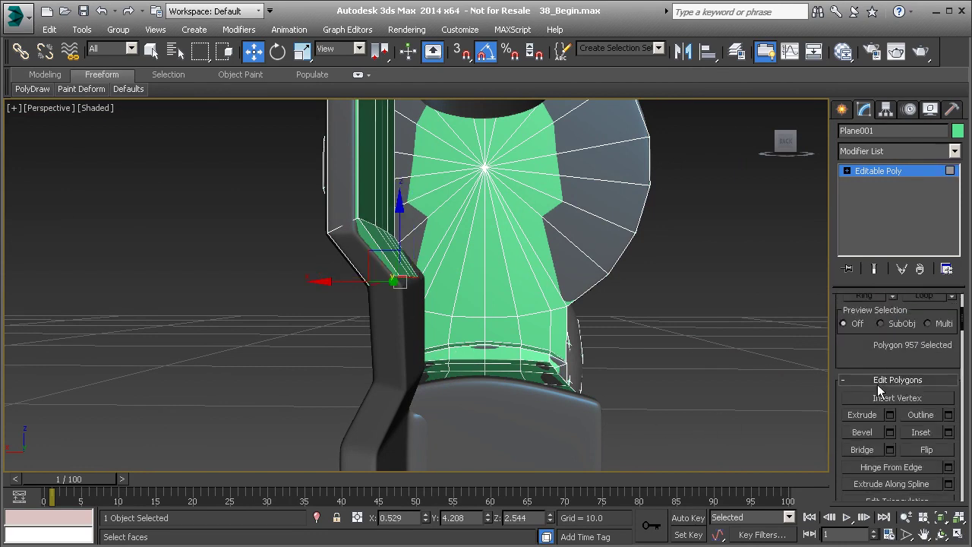
pyautogui.click(891, 416)
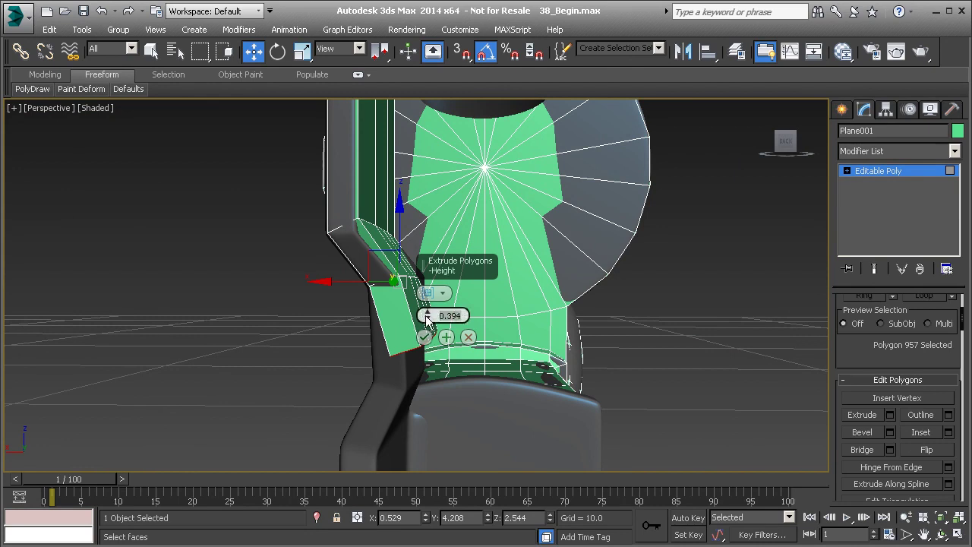
pyautogui.press('Return')
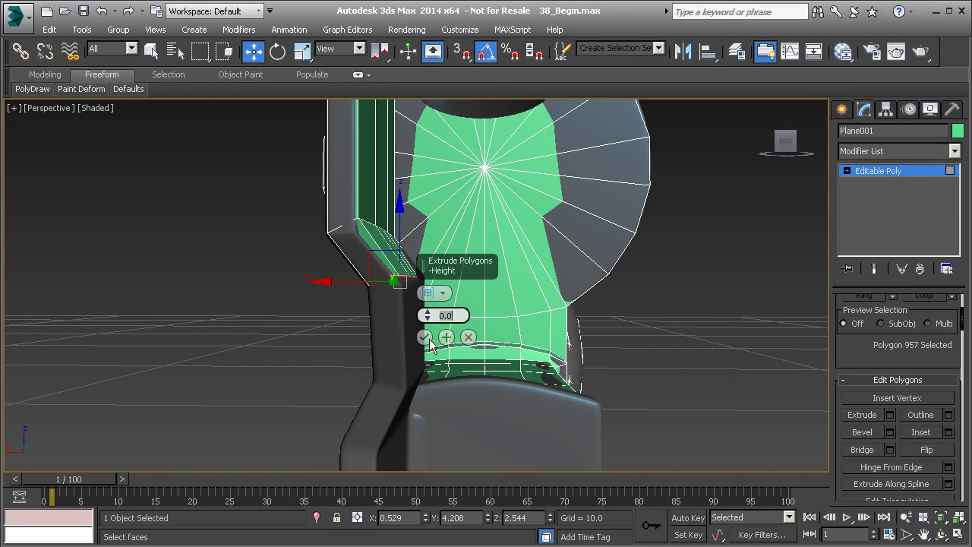
pyautogui.click(424, 336)
# - Move the end polygon down along Z to about 1.88, toward the arm's lower bend
pyautogui.moveTo(397, 229); pyautogui.dragTo(408, 332)
pyautogui.scroll(5, 408, 332)
pyautogui.keyDown('alt'); pyautogui.moveTo(408, 331); pyautogui.dragTo(236, 343, button='middle'); pyautogui.keyUp('alt')
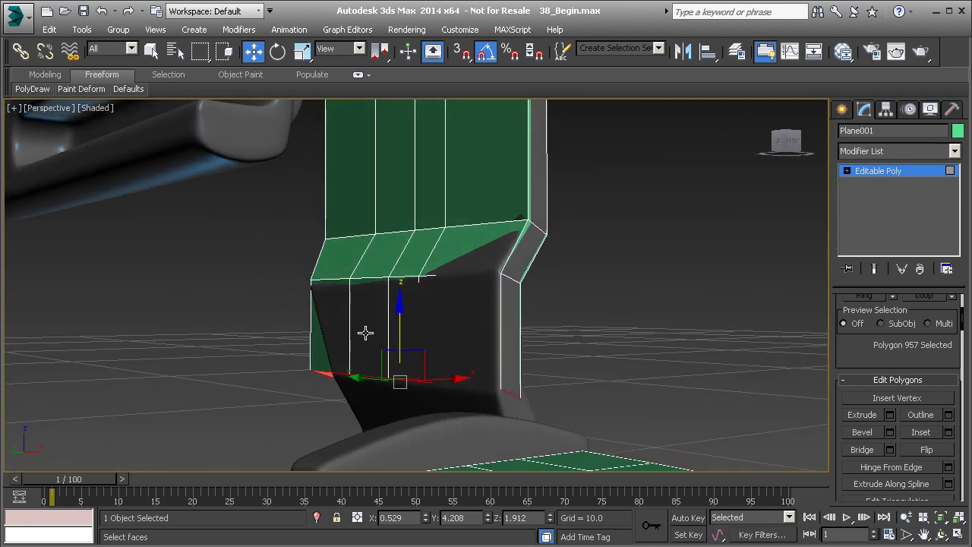
pyautogui.moveTo(402, 330); pyautogui.dragTo(400, 337)
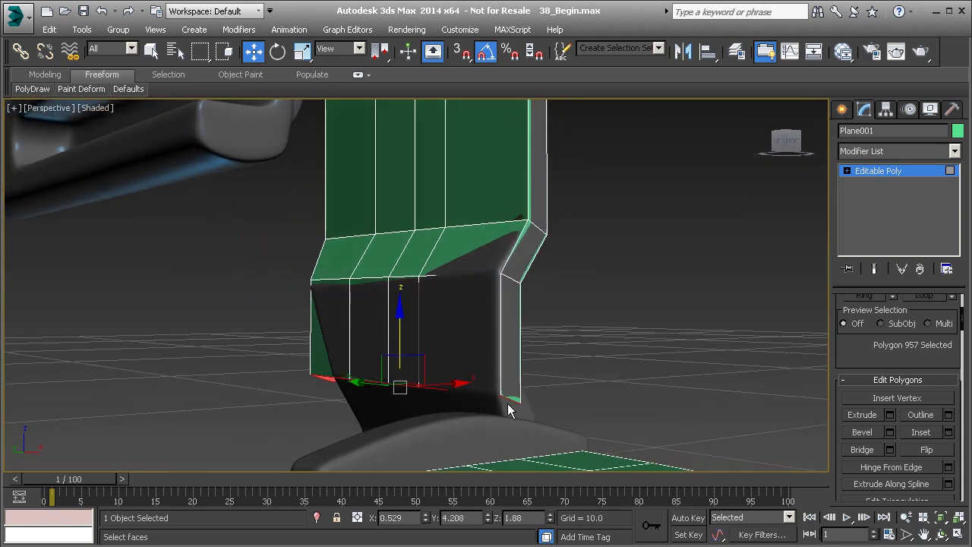
pyautogui.keyDown('alt'); pyautogui.moveTo(480, 393); pyautogui.dragTo(671, 354, button='middle'); pyautogui.keyUp('alt')
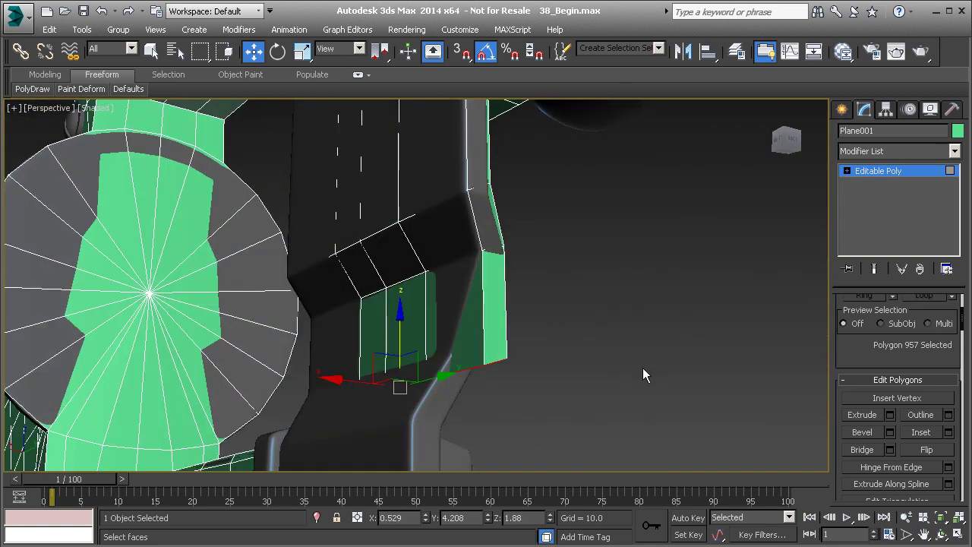
# - Select the four right-side edges of the end polygon and move them up along Z to about 1.978 to match the lower bend
pyautogui.press('2')
pyautogui.click(458, 370)
pyautogui.moveTo(459, 370)
pyautogui.keyDown('alt'); pyautogui.mouseDown(button='middle')
pyautogui.moveTo(448, 387)
pyautogui.moveTo(418, 372)
pyautogui.mouseUp(button='middle'); pyautogui.keyUp('alt')
pyautogui.press('F3')
pyautogui.keyDown('ctrl'); pyautogui.click(378, 376); pyautogui.keyUp('ctrl')
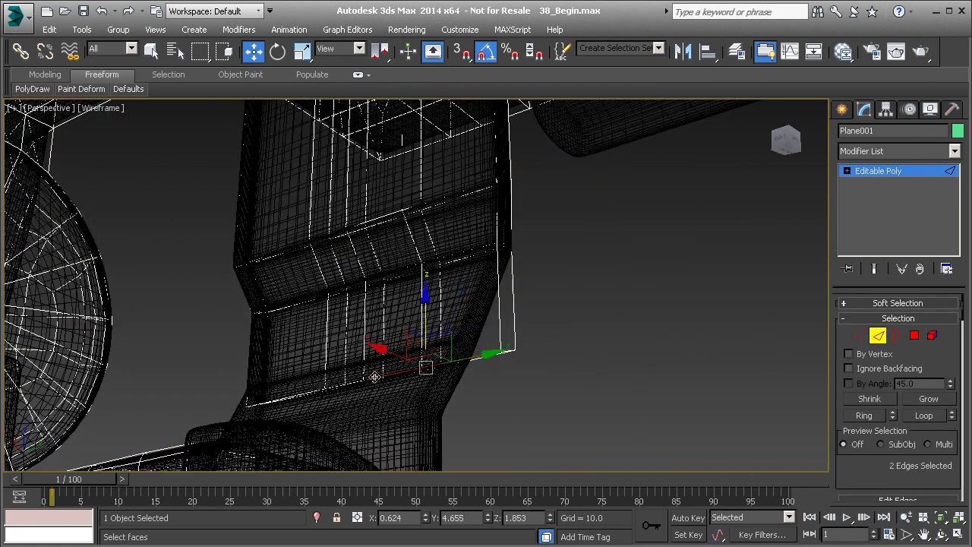
pyautogui.keyDown('ctrl'); pyautogui.click(353, 382); pyautogui.keyUp('ctrl')
pyautogui.keyDown('ctrl'); pyautogui.click(310, 391); pyautogui.keyUp('ctrl')
pyautogui.moveTo(308, 390)
pyautogui.keyDown('alt'); pyautogui.mouseDown(button='middle')
pyautogui.moveTo(326, 362)
pyautogui.moveTo(275, 353)
pyautogui.moveTo(288, 369)
pyautogui.mouseUp(button='middle'); pyautogui.keyUp('alt')
pyautogui.press('F3')
pyautogui.scroll(3, 365, 358)
pyautogui.moveTo(370, 336)
pyautogui.keyDown('shift'); pyautogui.mouseDown()
pyautogui.moveTo(372, 317)
pyautogui.moveTo(379, 326)
pyautogui.mouseUp(); pyautogui.keyUp('shift')
pyautogui.keyDown('alt'); pyautogui.moveTo(380, 326); pyautogui.dragTo(446, 333, button='middle'); pyautogui.keyUp('alt')
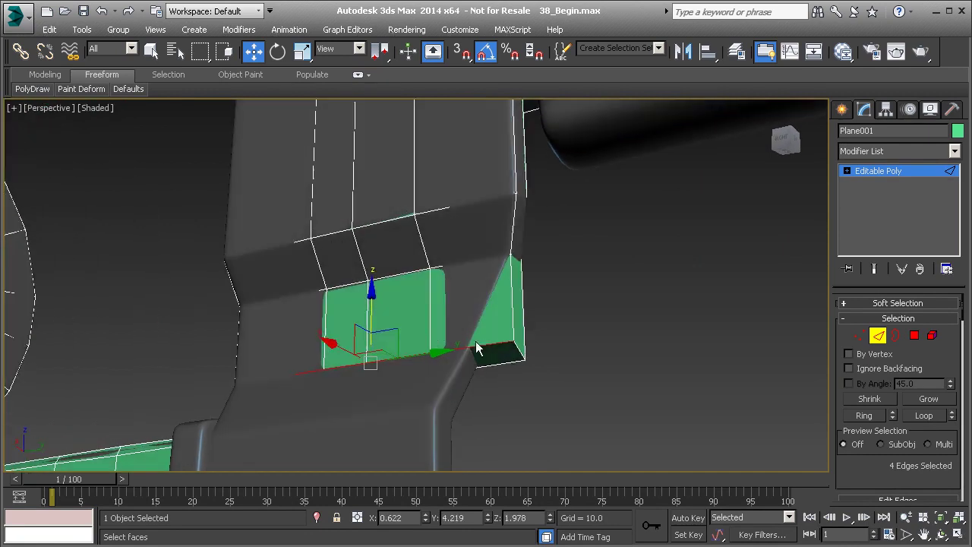
# - Select the front edge of the lower end and move it back along Y to the arm's slanted front
pyautogui.click(524, 354)
pyautogui.moveTo(563, 347); pyautogui.dragTo(516, 355)
pyautogui.keyDown('alt'); pyautogui.moveTo(516, 356); pyautogui.dragTo(612, 357, button='middle'); pyautogui.keyUp('alt')
# - Select the polygon capping the lower bend and extrude it in place with zero height for another segment
pyautogui.press('4')
pyautogui.click(529, 366)
pyautogui.scroll(-4, 897, 383)
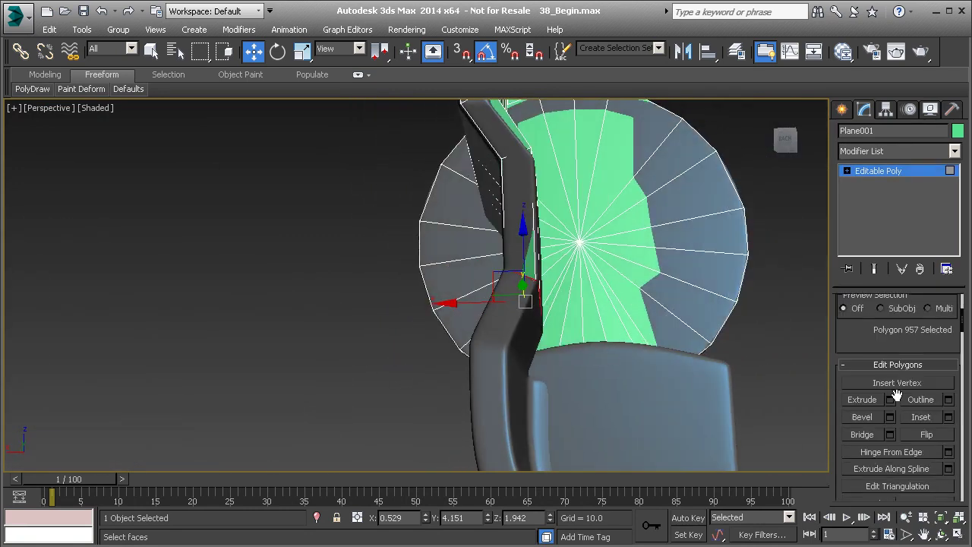
pyautogui.click(890, 400)
pyautogui.click(424, 337)
# - Switch to the Local coordinate system and move the new end polygon outward along its local Z and X to follow the arm
pyautogui.click(342, 48)
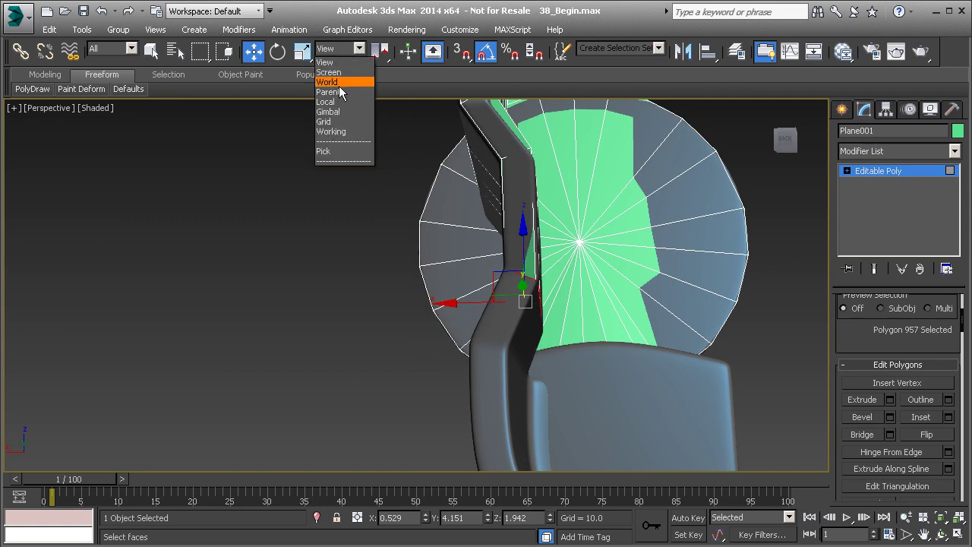
pyautogui.click(334, 105)
pyautogui.moveTo(498, 361); pyautogui.dragTo(469, 424)
pyautogui.keyDown('alt'); pyautogui.moveTo(469, 424); pyautogui.dragTo(475, 367, button='middle'); pyautogui.keyUp('alt')
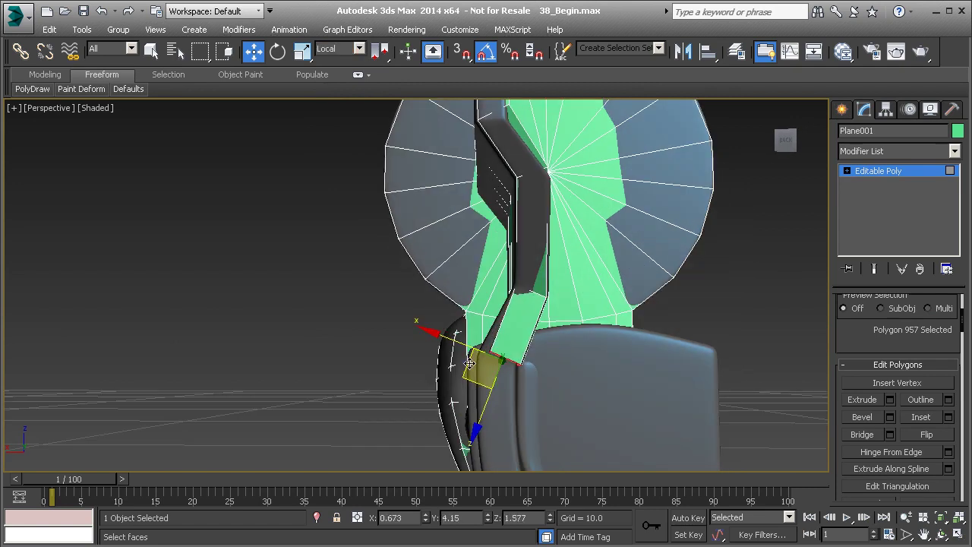
pyautogui.moveTo(450, 344); pyautogui.dragTo(440, 339)
# - Using View coordinates, move the lowest segment's front edge back along Y to about 4.774, and return to polygon selection
pyautogui.keyDown('alt'); pyautogui.moveTo(440, 339); pyautogui.dragTo(617, 344, button='middle'); pyautogui.keyUp('alt')
pyautogui.press('2')
pyautogui.click(611, 355)
pyautogui.click(331, 48)
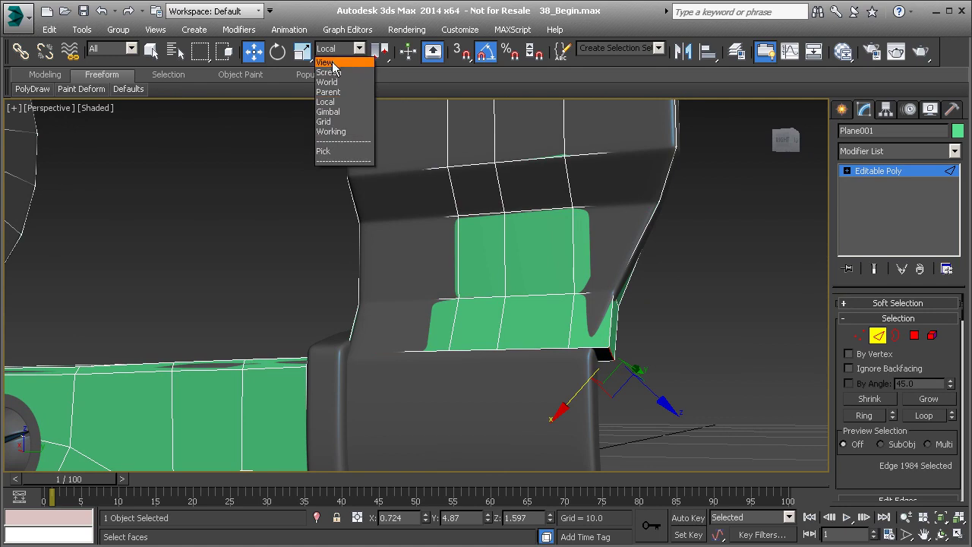
pyautogui.click(334, 62)
pyautogui.moveTo(679, 354); pyautogui.dragTo(664, 357)
pyautogui.keyDown('alt'); pyautogui.moveTo(661, 356); pyautogui.dragTo(522, 286, button='middle'); pyautogui.keyUp('alt')
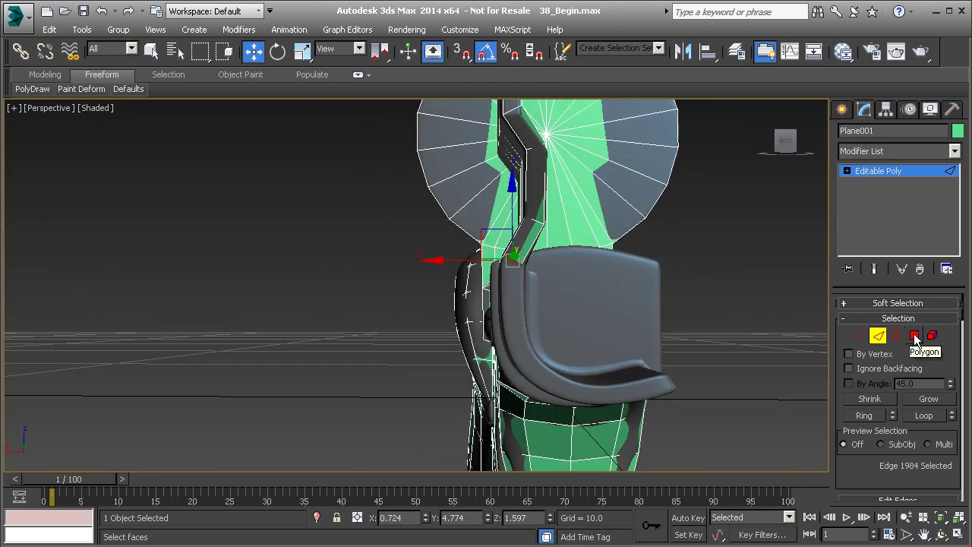
pyautogui.click(915, 335)
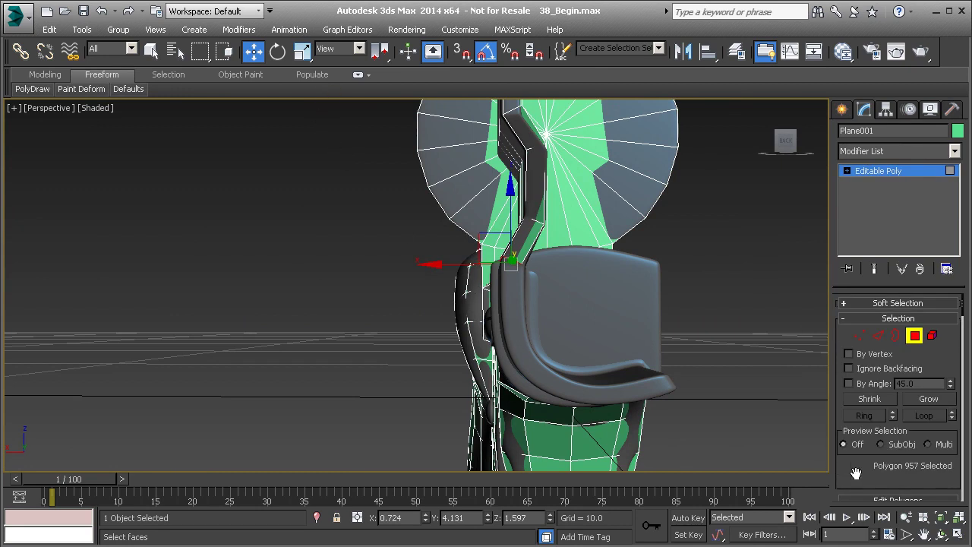
# - Extrude the arm's lower end polygon in place with zero height and move it straight down to about Z 0.937
pyautogui.scroll(-3, 841, 471)
pyautogui.click(892, 440)
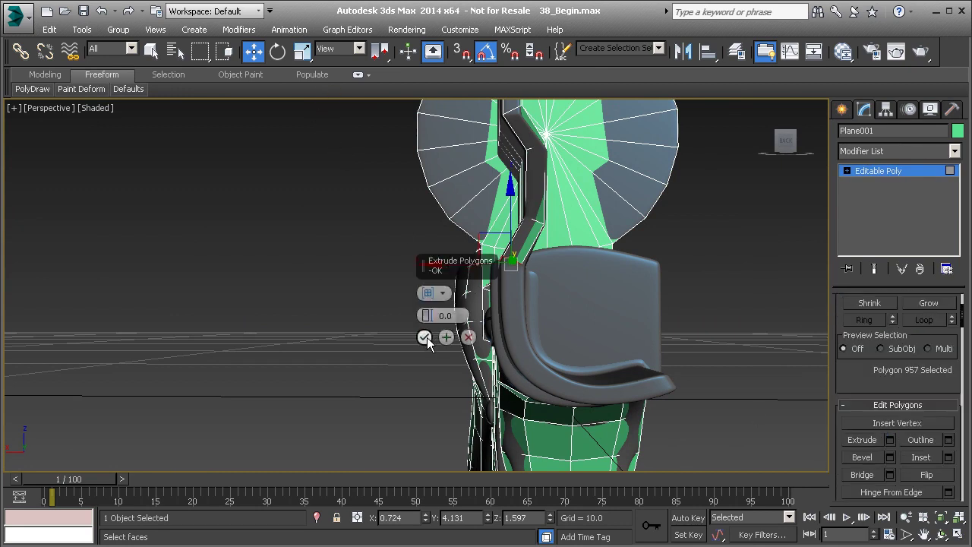
pyautogui.click(428, 338)
pyautogui.moveTo(510, 225); pyautogui.dragTo(505, 284)
pyautogui.keyDown('alt'); pyautogui.moveTo(475, 357); pyautogui.dragTo(585, 347, button='middle'); pyautogui.keyUp('alt')
pyautogui.scroll(4, 504, 319)
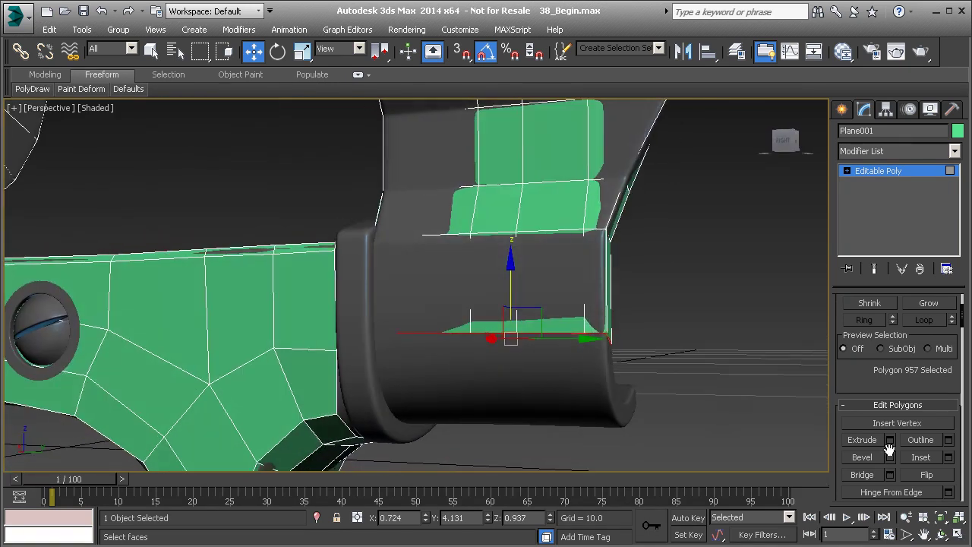
# - Extrude the end polygon again with zero height and move it down and inward along the curve to about X 0.463, Z 0.518
pyautogui.scroll(-10, 897, 440)
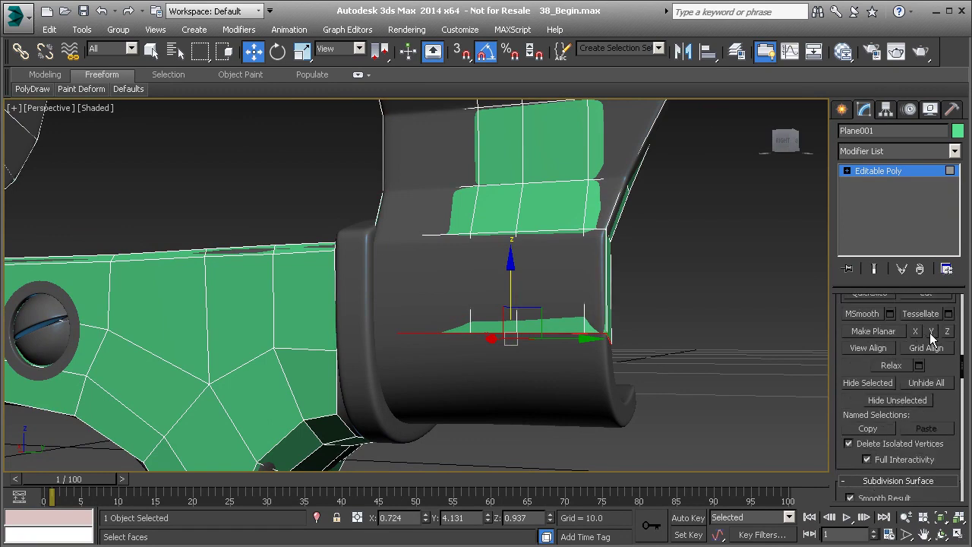
pyautogui.keyDown('alt'); pyautogui.moveTo(741, 344); pyautogui.dragTo(486, 338, button='middle'); pyautogui.keyUp('alt')
pyautogui.scroll(5, 524, 345)
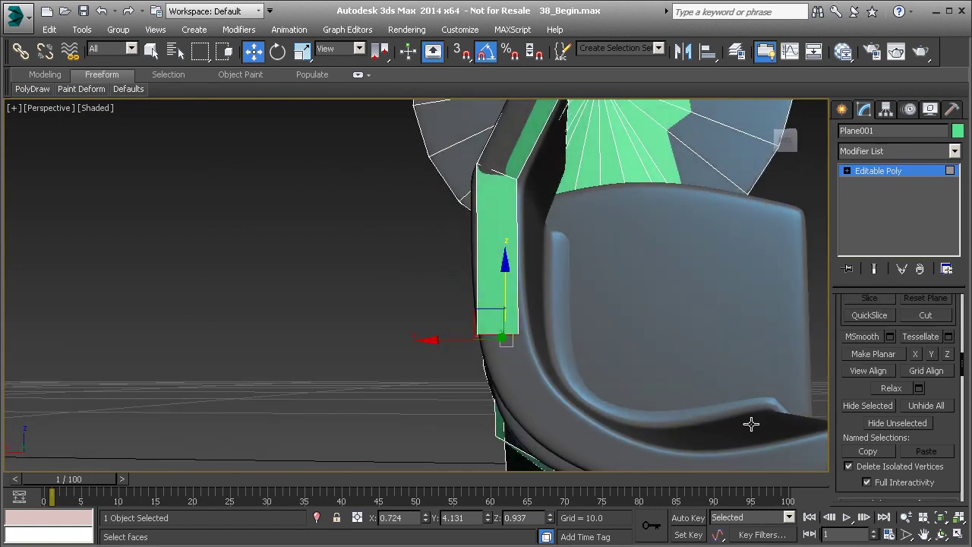
pyautogui.keyDown('alt'); pyautogui.moveTo(762, 403); pyautogui.dragTo(600, 358, button='middle'); pyautogui.keyUp('alt')
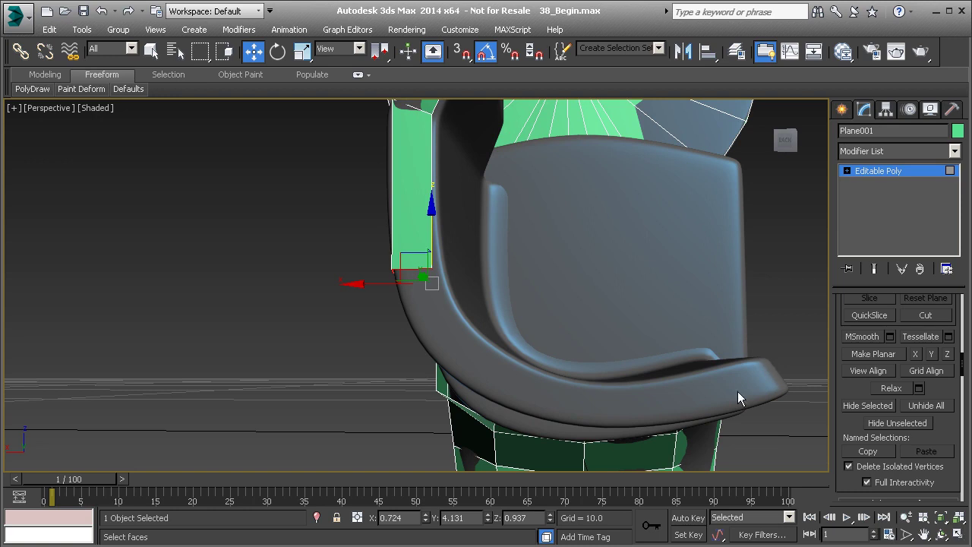
pyautogui.keyDown('alt'); pyautogui.moveTo(472, 289); pyautogui.dragTo(494, 336, button='middle'); pyautogui.keyUp('alt')
pyautogui.scroll(10, 858, 353)
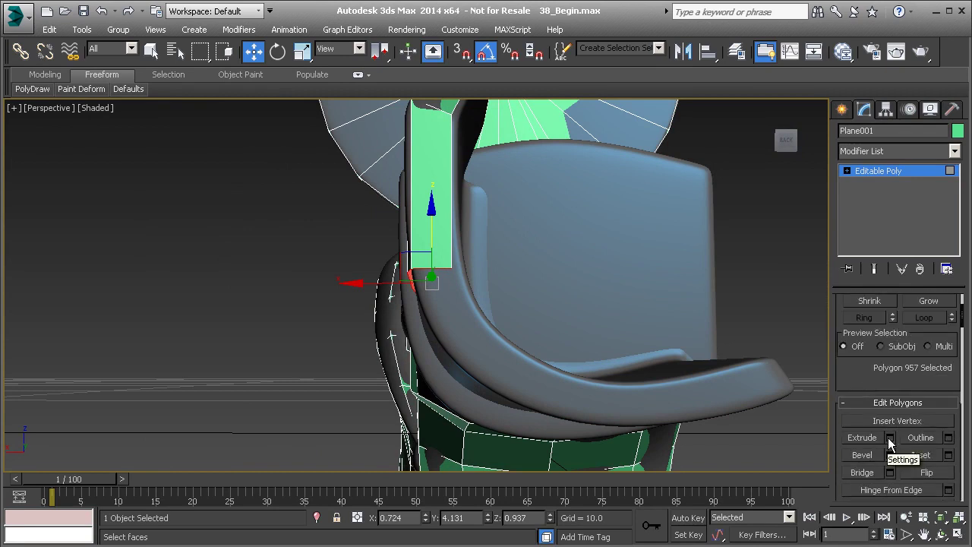
pyautogui.click(890, 438)
pyautogui.keyDown('alt'); pyautogui.moveTo(486, 295); pyautogui.dragTo(463, 336, button='middle'); pyautogui.keyUp('alt')
pyautogui.click(425, 338)
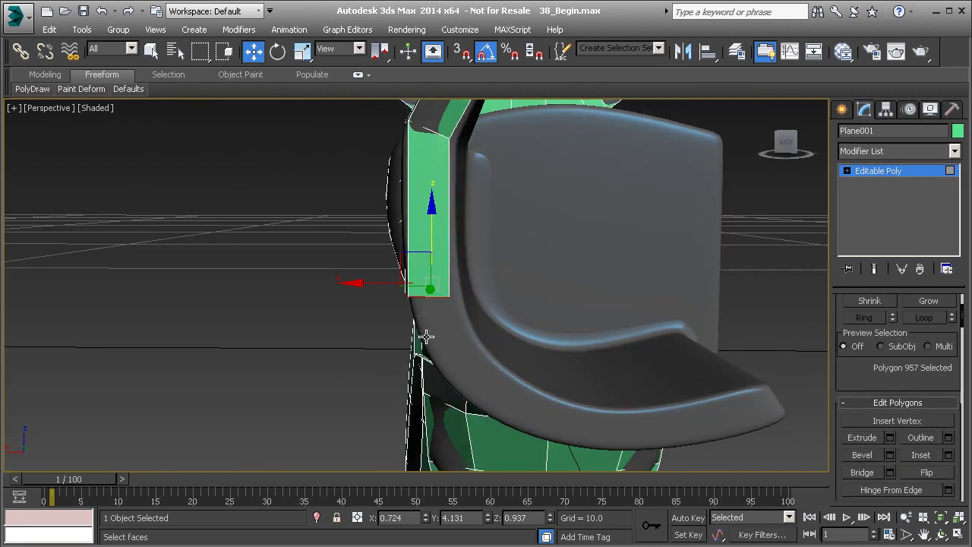
pyautogui.moveTo(431, 260); pyautogui.dragTo(433, 338)
pyautogui.moveTo(387, 373); pyautogui.dragTo(437, 373)
pyautogui.keyDown('alt'); pyautogui.moveTo(435, 373); pyautogui.dragTo(434, 358, button='middle'); pyautogui.keyUp('alt')
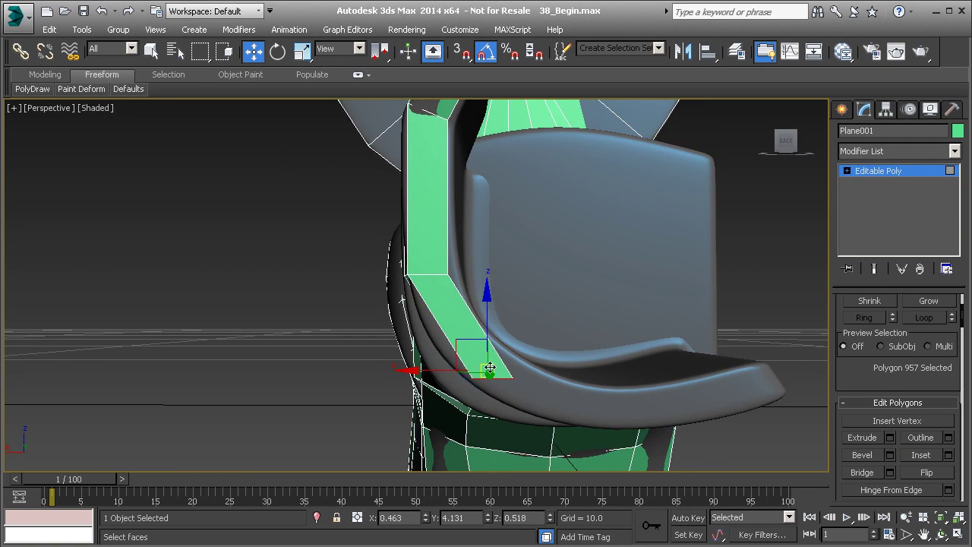
# - Rotate the end polygon 55 degrees about Y so it sits square to the arm's curve
pyautogui.press('e')
pyautogui.keyDown('alt'); pyautogui.moveTo(501, 372); pyautogui.dragTo(530, 312, button='middle'); pyautogui.keyUp('alt')
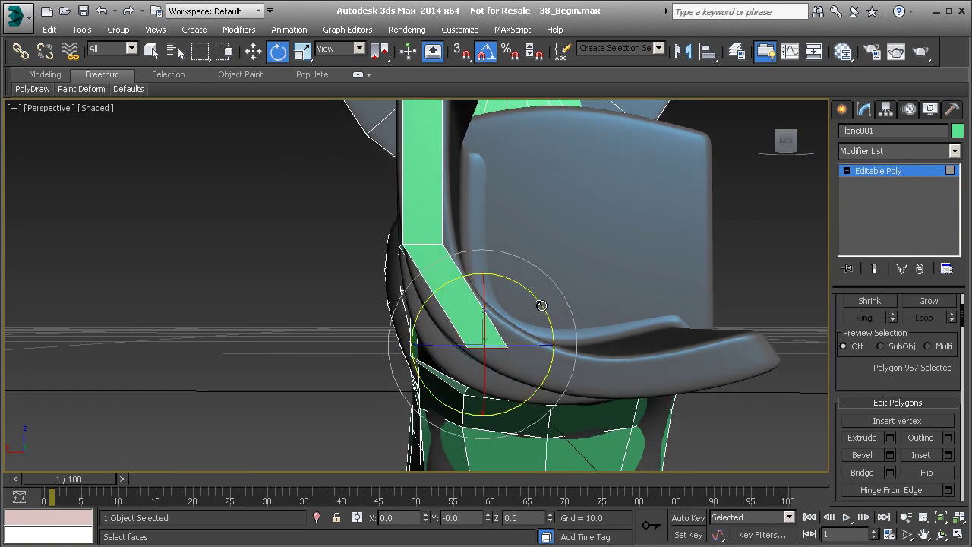
pyautogui.moveTo(532, 296); pyautogui.dragTo(507, 279)
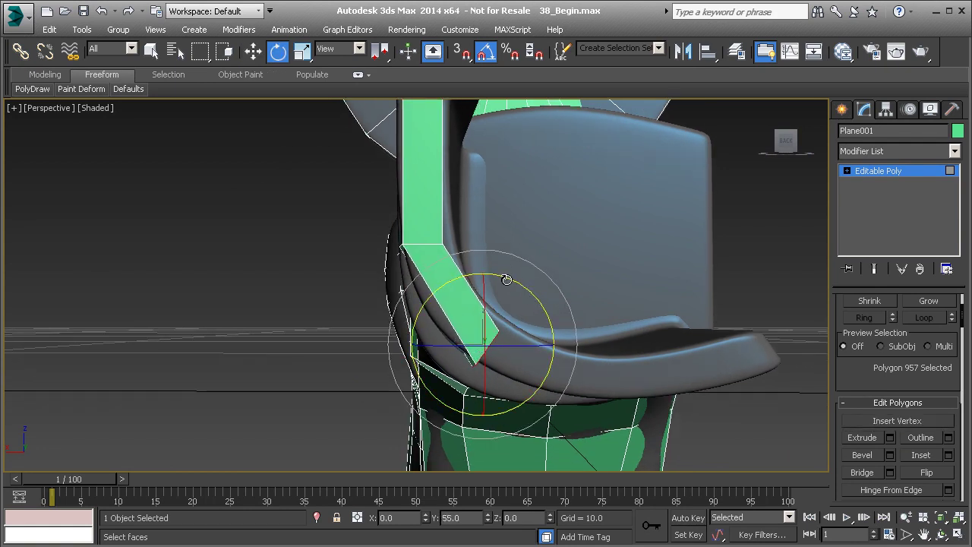
pyautogui.moveTo(502, 346); pyautogui.dragTo(482, 319, button='middle')
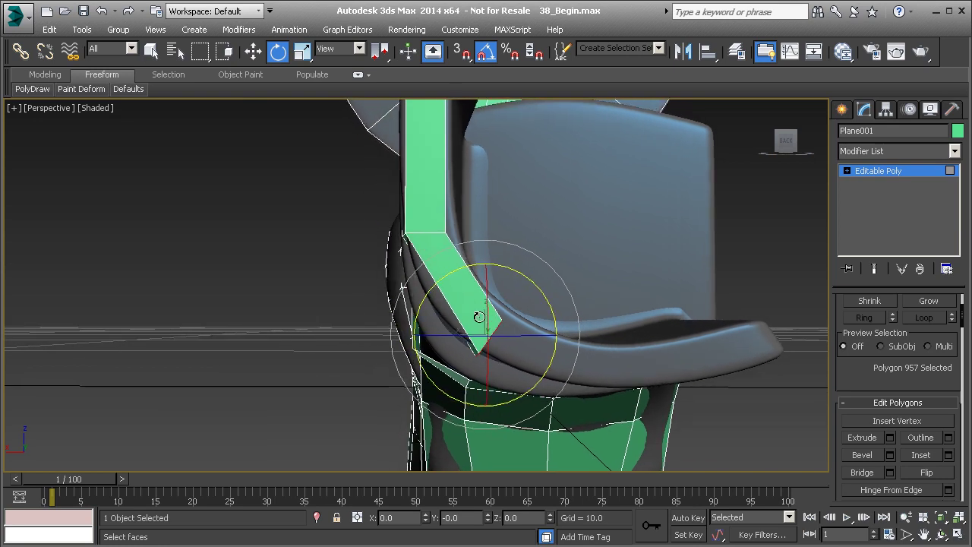
pyautogui.scroll(2, 423, 281)
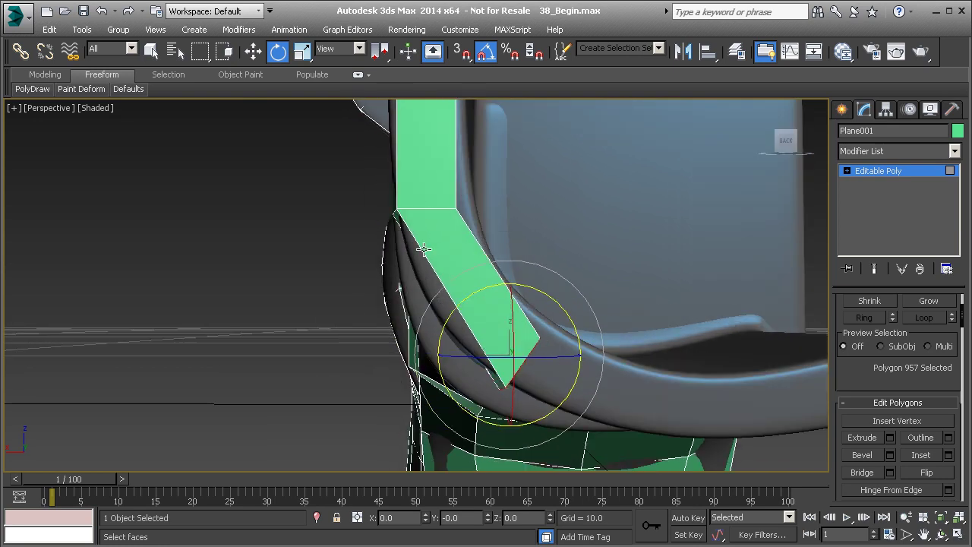
# - In the Back view, move the rotated end polygon to about X 0.397, Z 0.51 to follow the arm
pyautogui.keyDown('alt'); pyautogui.moveTo(595, 321); pyautogui.dragTo(514, 310, button='middle'); pyautogui.keyUp('alt')
pyautogui.press('w')
pyautogui.press('l')
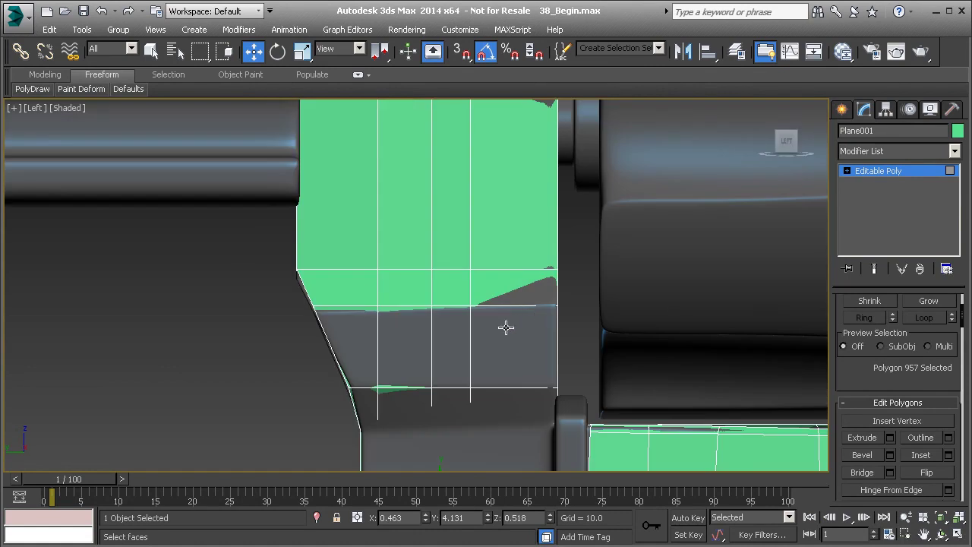
pyautogui.scroll(-2, 499, 317)
pyautogui.press('v')
pyautogui.press('k')
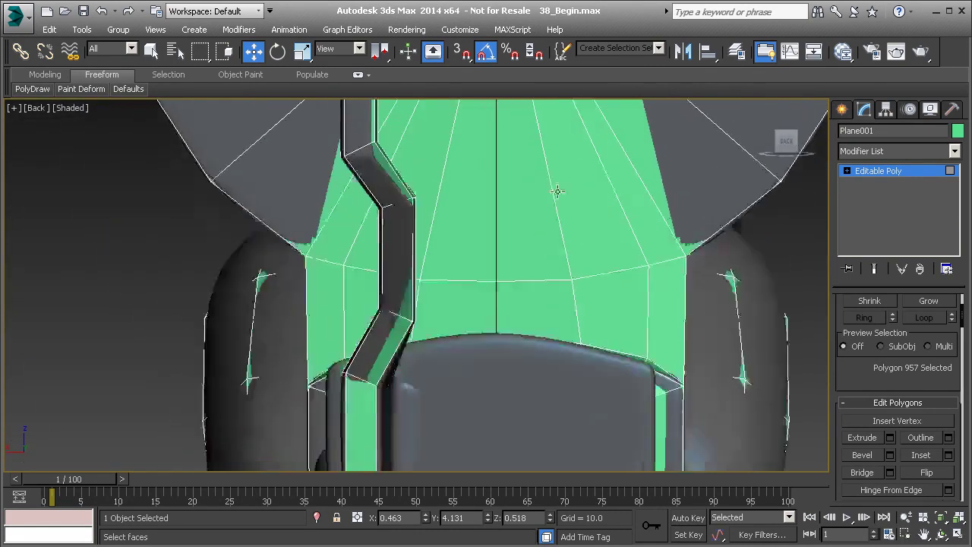
pyautogui.scroll(-3, 514, 337)
pyautogui.scroll(6, 499, 327)
pyautogui.moveTo(429, 302); pyautogui.dragTo(447, 322)
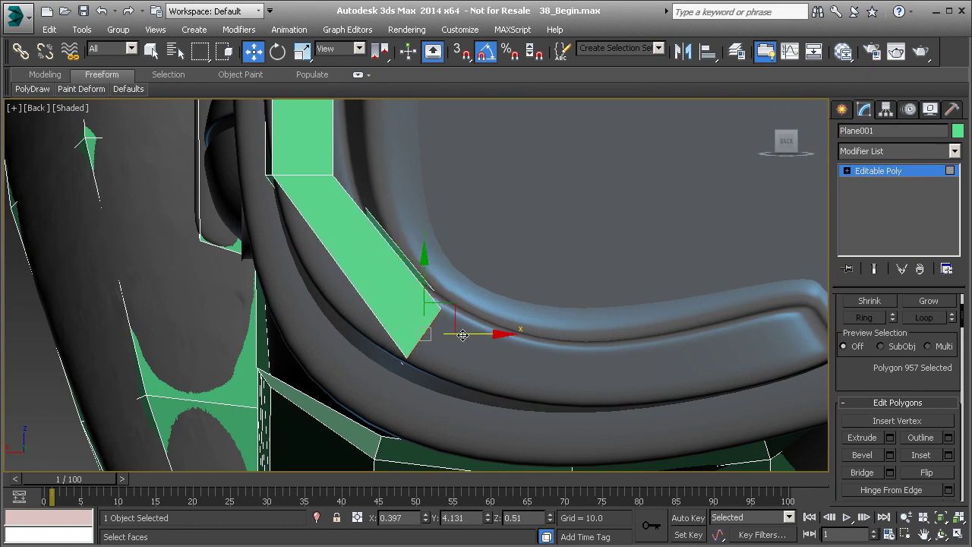
# - Select the edge loop around the corner above the slanted segment and rotate it slightly to angle with the bend
pyautogui.press('2')
pyautogui.doubleClick(303, 177)
pyautogui.moveTo(318, 159); pyautogui.dragTo(336, 223, button='middle')
pyautogui.press('r')
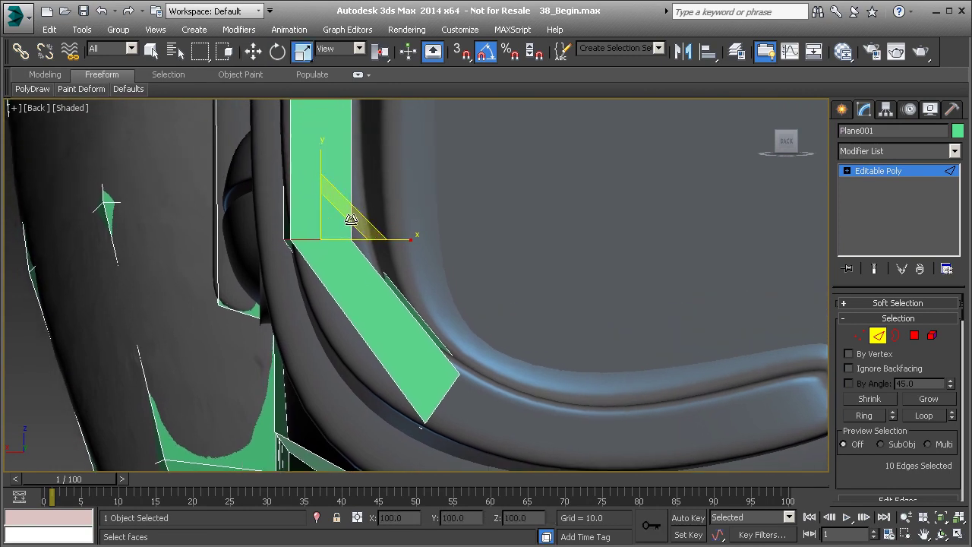
pyautogui.press('e')
pyautogui.moveTo(381, 202); pyautogui.dragTo(379, 195)
# - Select the inner vertices of that corner and move them along X to about 0.617 to match the arm's inner edge
pyautogui.press('1')
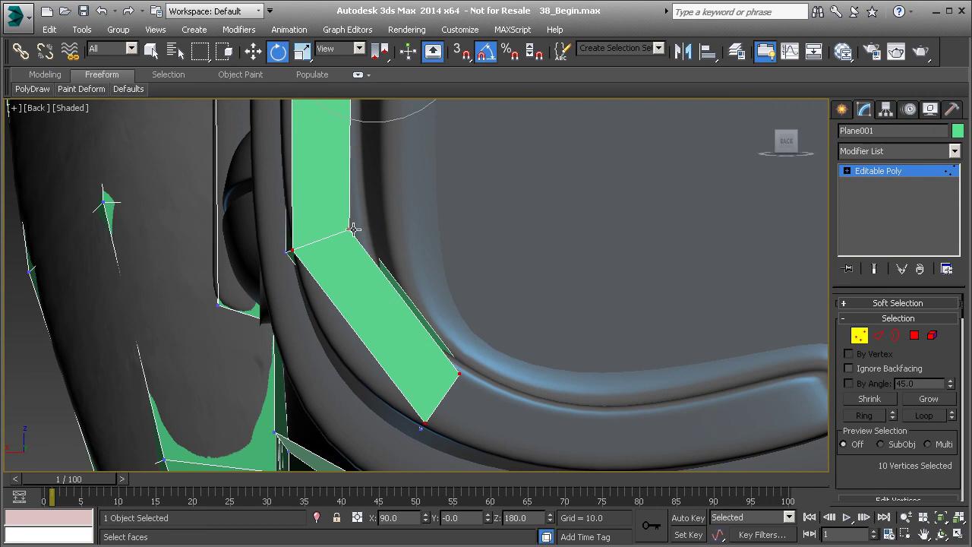
pyautogui.moveTo(385, 260); pyautogui.dragTo(409, 233)
pyautogui.press('w')
pyautogui.scroll(-2, 385, 233)
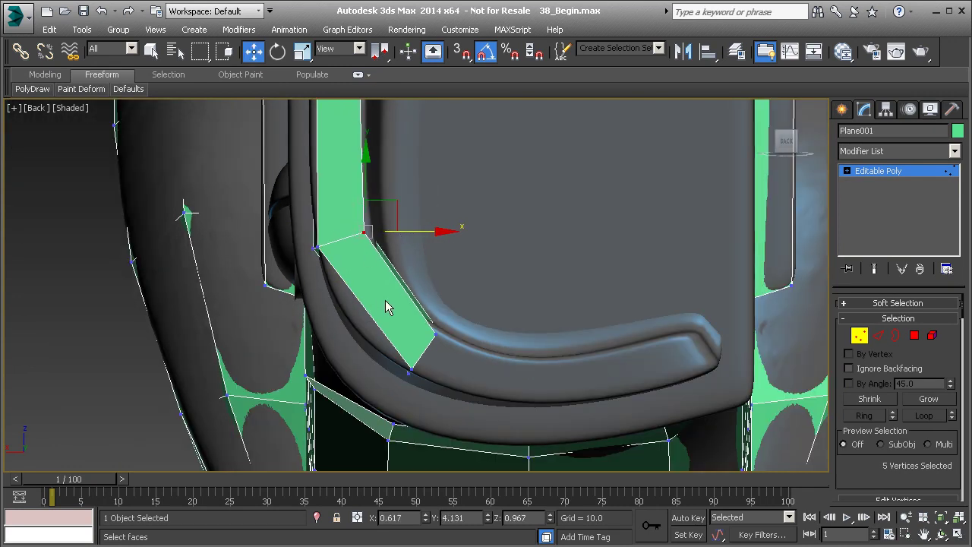
pyautogui.moveTo(381, 298); pyautogui.dragTo(361, 261, button='middle')
pyautogui.scroll(2, 398, 306)
# - Return to the end polygon, extrude it with zero height, and move it horizontally to about X -0.063
pyautogui.press('4')
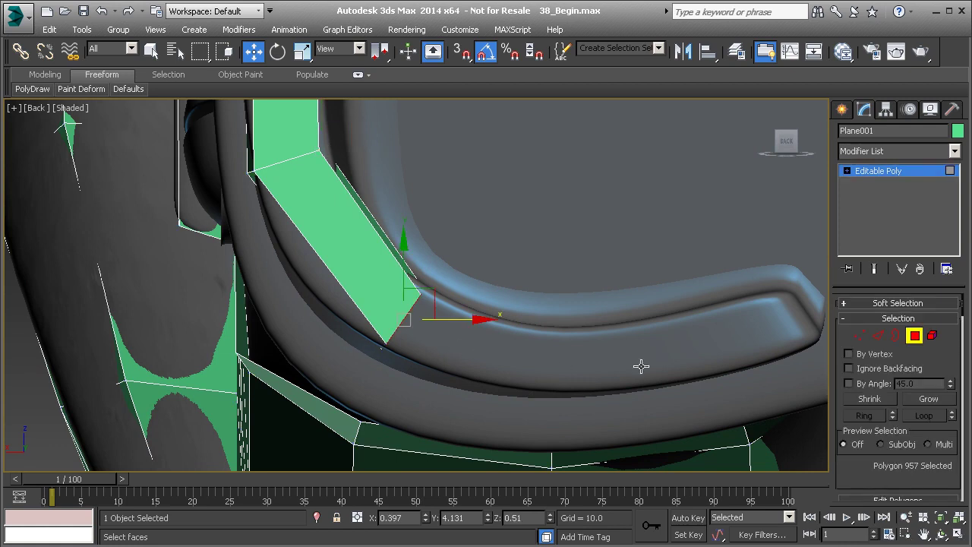
pyautogui.scroll(-3, 858, 441)
pyautogui.click(889, 401)
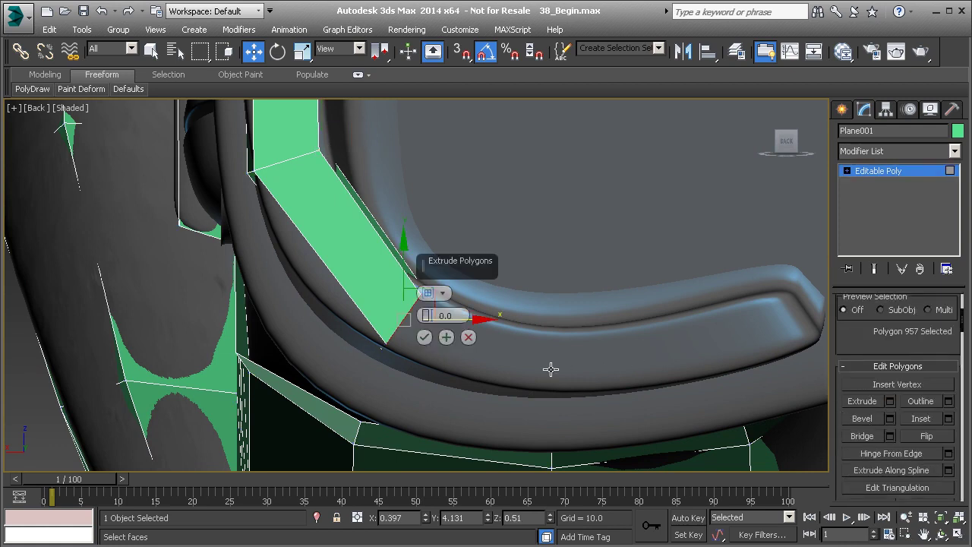
pyautogui.click(430, 348)
pyautogui.moveTo(433, 319); pyautogui.dragTo(560, 322)
# - Make the new end polygon planar along X
pyautogui.scroll(-4, 869, 312)
pyautogui.scroll(-2, 927, 380)
pyautogui.scroll(3, 931, 386)
pyautogui.scroll(-2, 928, 414)
pyautogui.scroll(-5, 927, 418)
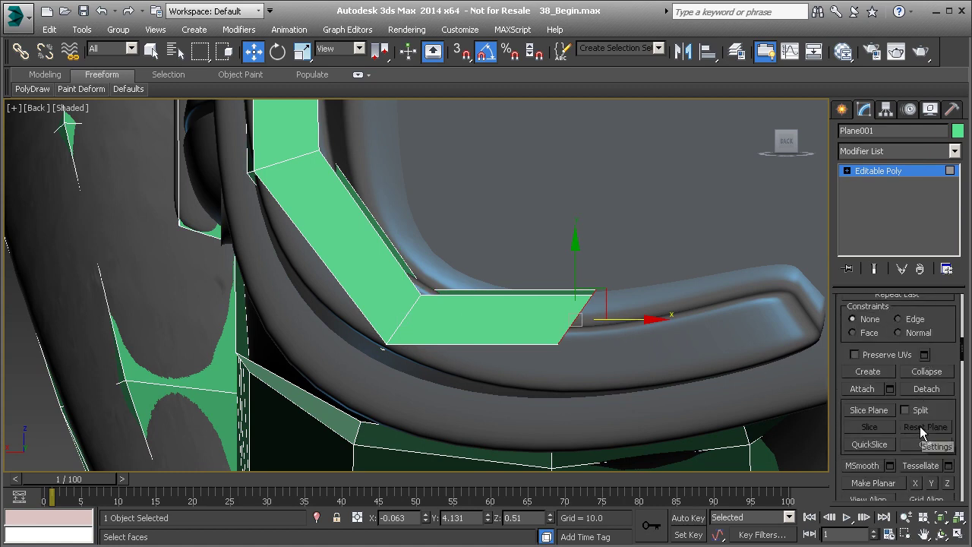
pyautogui.click(916, 416)
pyautogui.click(932, 415)
# - Lower the planar end polygon, set its X position to 0, and scale it vertically to fit the arm's thickness
pyautogui.moveTo(575, 271); pyautogui.dragTo(568, 325)
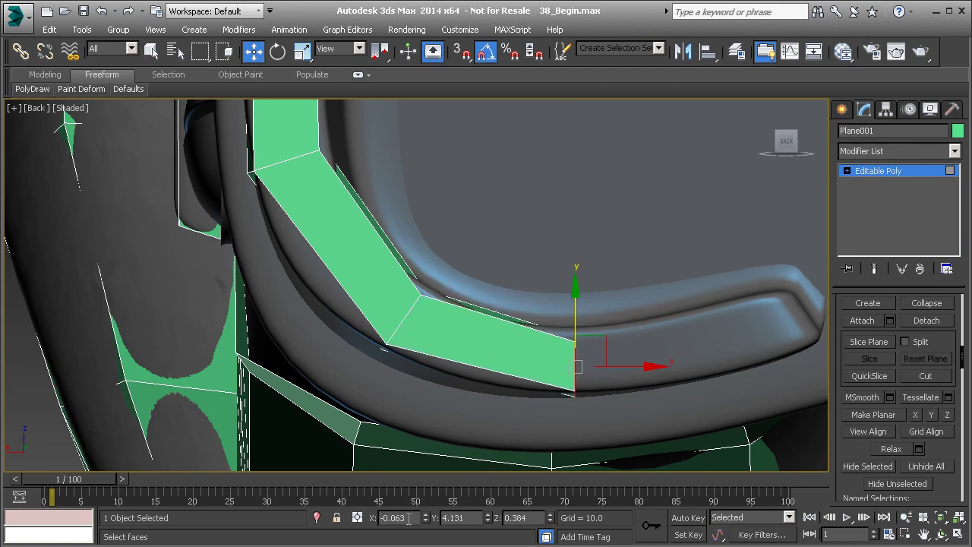
pyautogui.write('0')
pyautogui.press('Return')
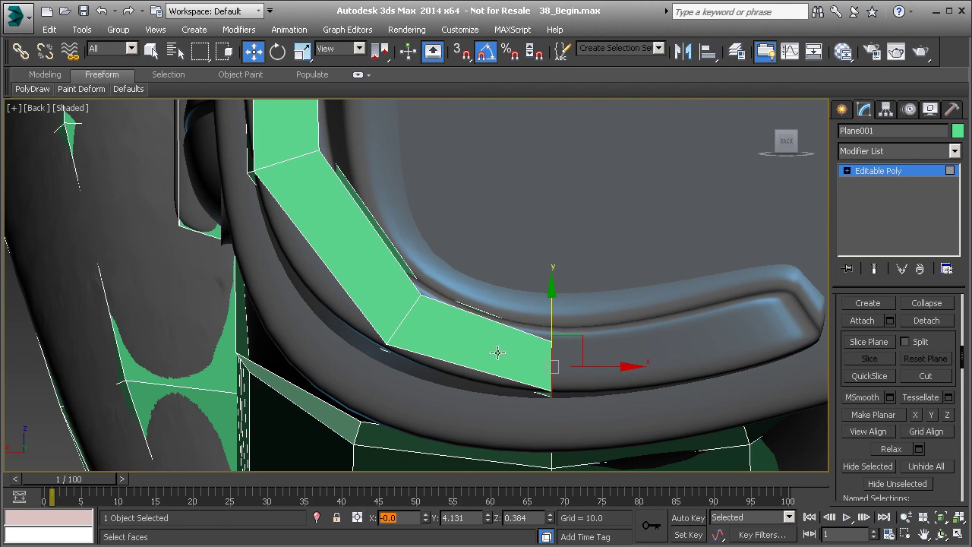
pyautogui.moveTo(518, 372); pyautogui.dragTo(445, 350, button='middle')
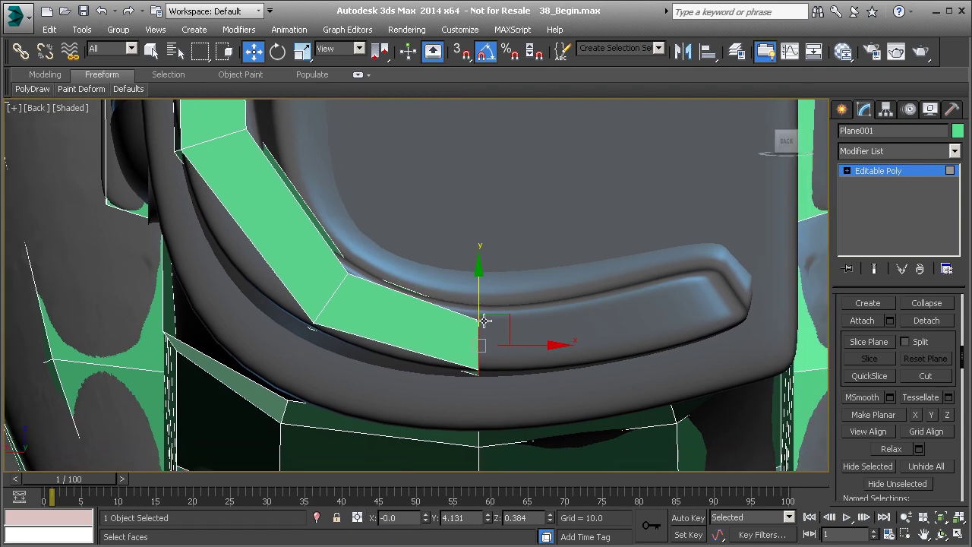
pyautogui.press('r')
pyautogui.moveTo(479, 261); pyautogui.dragTo(476, 277)
pyautogui.press('w')
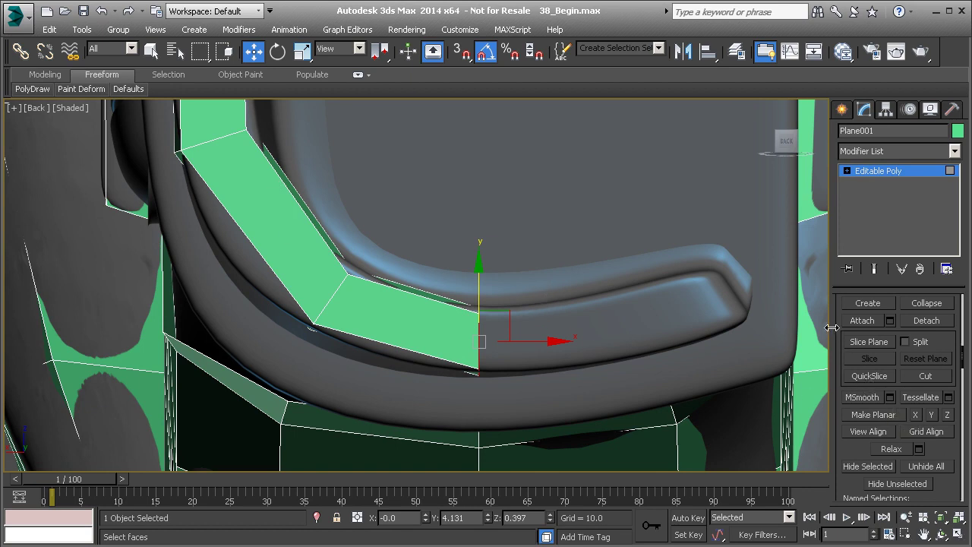
# - Extrude the centered end polygon with zero height and move it across and up to the arm's tip
pyautogui.moveTo(839, 322); pyautogui.dragTo(853, 401)
pyautogui.click(890, 344)
pyautogui.click(423, 337)
pyautogui.moveTo(494, 325); pyautogui.dragTo(748, 243)
# - Rotate the tip polygon to the arm's slanted end and nudge it outward about 0.04 in X and 0.025 in Y
pyautogui.press('e')
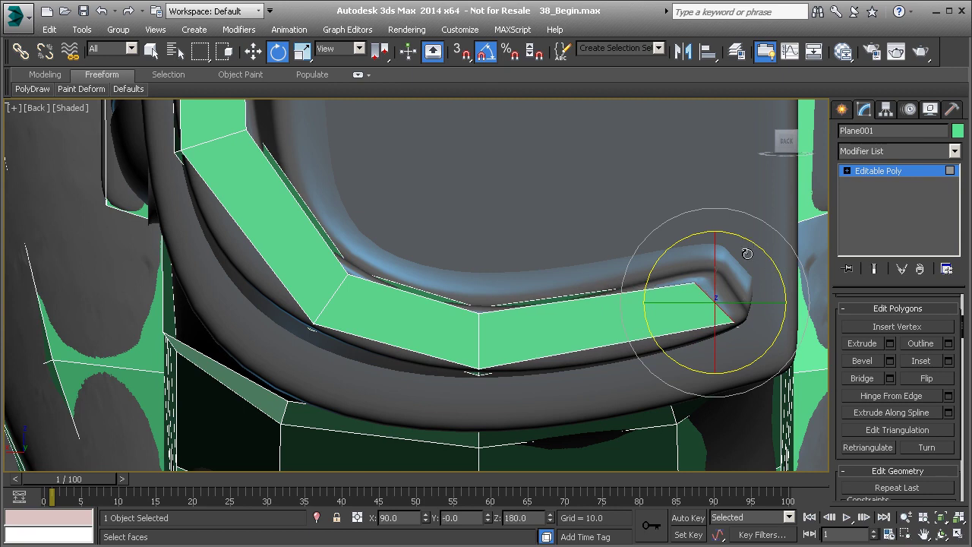
pyautogui.press('w')
pyautogui.moveTo(740, 273); pyautogui.dragTo(754, 265)
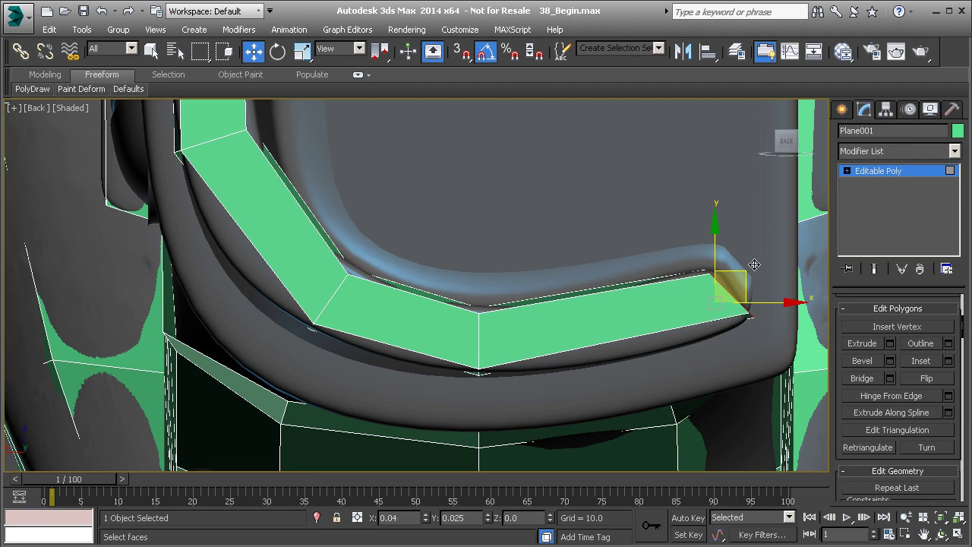
pyautogui.press('e')
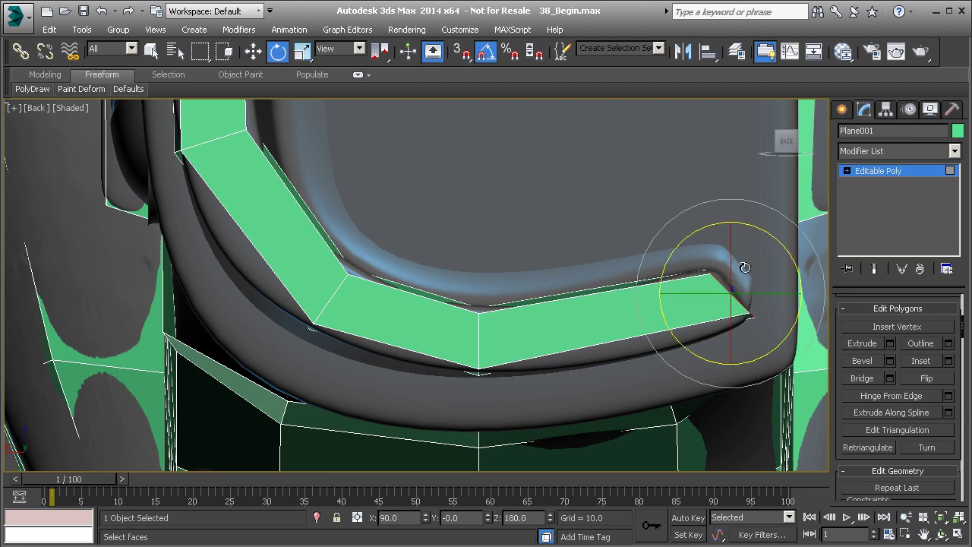
pyautogui.moveTo(774, 238); pyautogui.dragTo(778, 241)
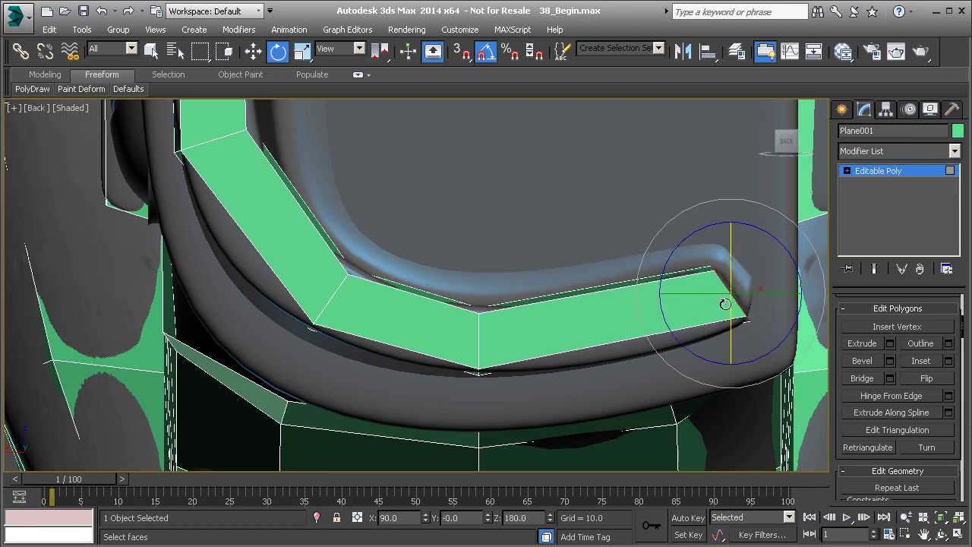
# - Examine the new curved segments of the arm in the Perspective view
pyautogui.moveTo(714, 308); pyautogui.dragTo(704, 308, button='middle')
pyautogui.scroll(-2, 703, 308)
pyautogui.press('p')
pyautogui.scroll(-3, 630, 331)
pyautogui.keyDown('alt'); pyautogui.moveTo(630, 331); pyautogui.dragTo(540, 332, button='middle'); pyautogui.keyUp('alt')
pyautogui.hotkey('shift', 'z')
pyautogui.hotkey('shift', 'z')
pyautogui.hotkey('shift', 'z')
pyautogui.hotkey('shift', 'z')
pyautogui.hotkey('shift', 'z')
pyautogui.hotkey('shift', 'z')
pyautogui.hotkey('shift', 'z')
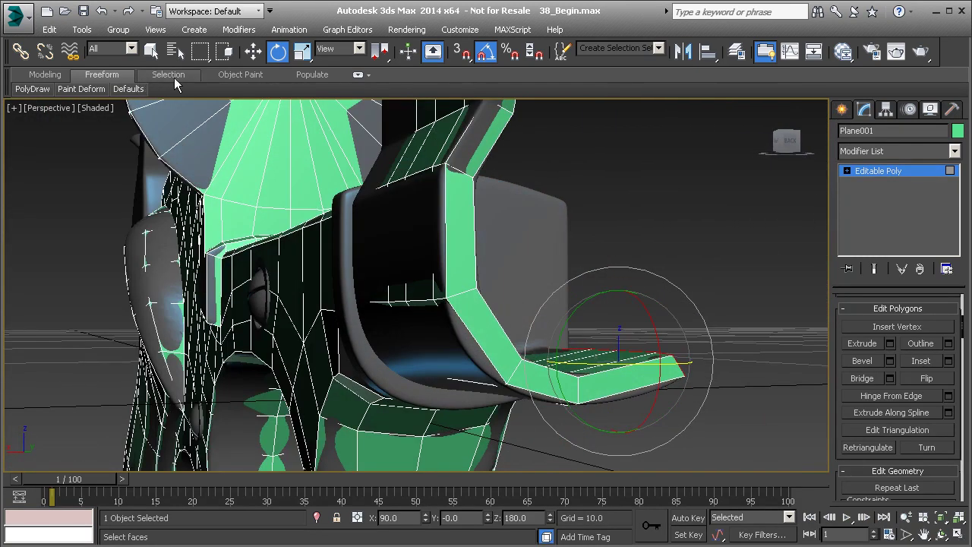
# - Use Swift Loop to add one edge loop across each of the three lowest segments of the curved arm
pyautogui.click(44, 74)
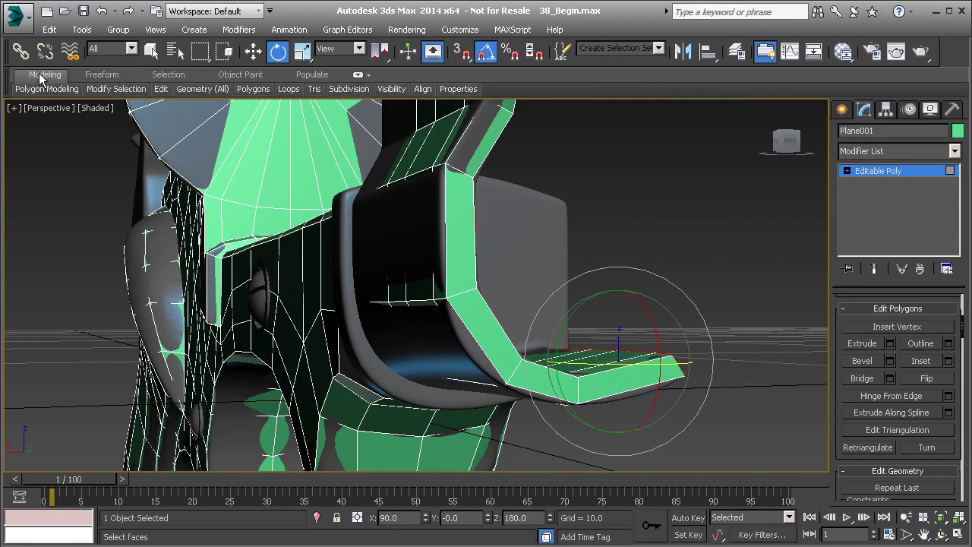
pyautogui.moveTo(156, 90)
pyautogui.click(238, 143)
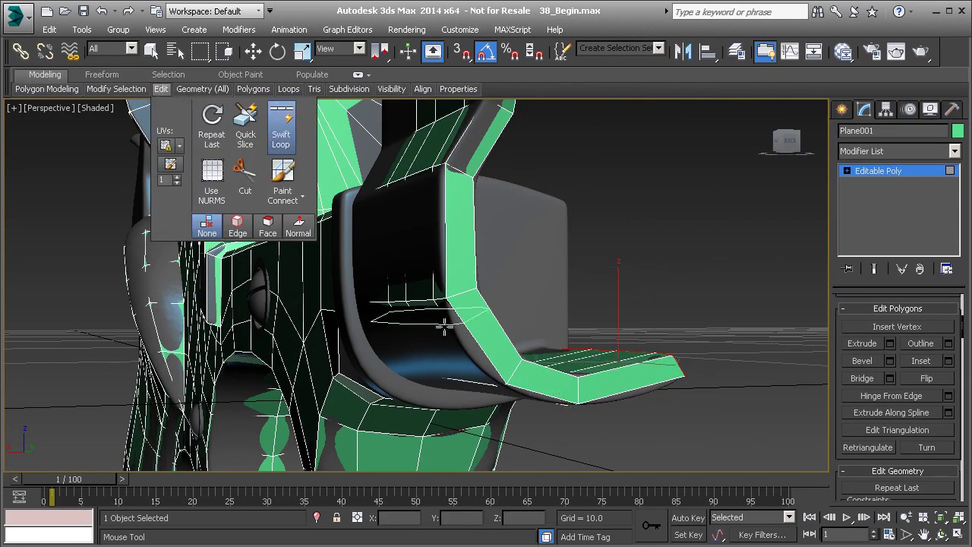
pyautogui.moveTo(456, 395)
pyautogui.mouseDown(button='middle')
pyautogui.moveTo(458, 326)
pyautogui.moveTo(508, 311)
pyautogui.moveTo(497, 308)
pyautogui.mouseUp(button='middle')
pyautogui.keyDown('alt'); pyautogui.moveTo(431, 276); pyautogui.dragTo(490, 262, button='middle'); pyautogui.keyUp('alt')
pyautogui.moveTo(490, 262)
pyautogui.mouseDown(button='middle')
pyautogui.moveTo(414, 303)
pyautogui.moveTo(407, 292)
pyautogui.moveTo(336, 300)
pyautogui.moveTo(448, 309)
pyautogui.mouseUp(button='middle')
pyautogui.scroll(-4, 414, 303)
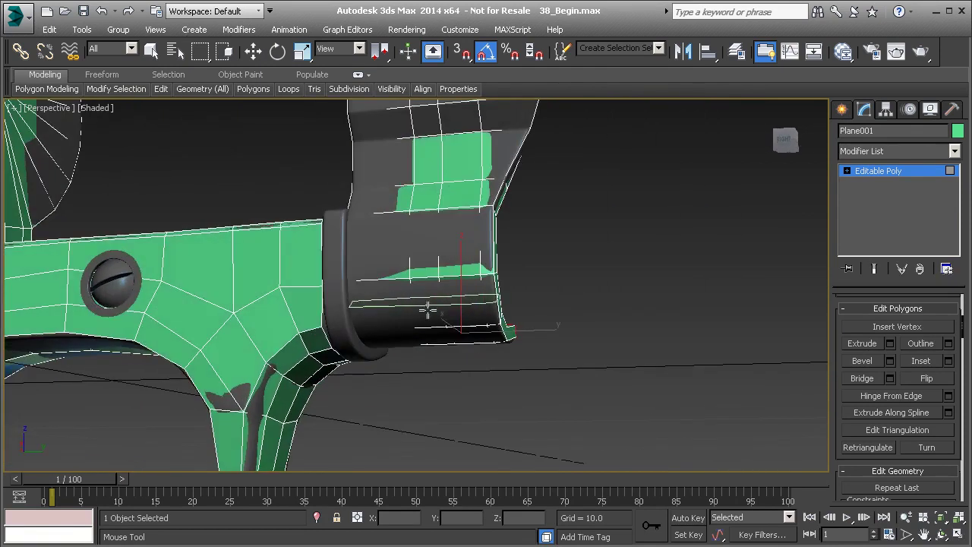
pyautogui.keyDown('alt'); pyautogui.moveTo(431, 314); pyautogui.dragTo(398, 329, button='middle'); pyautogui.keyUp('alt')
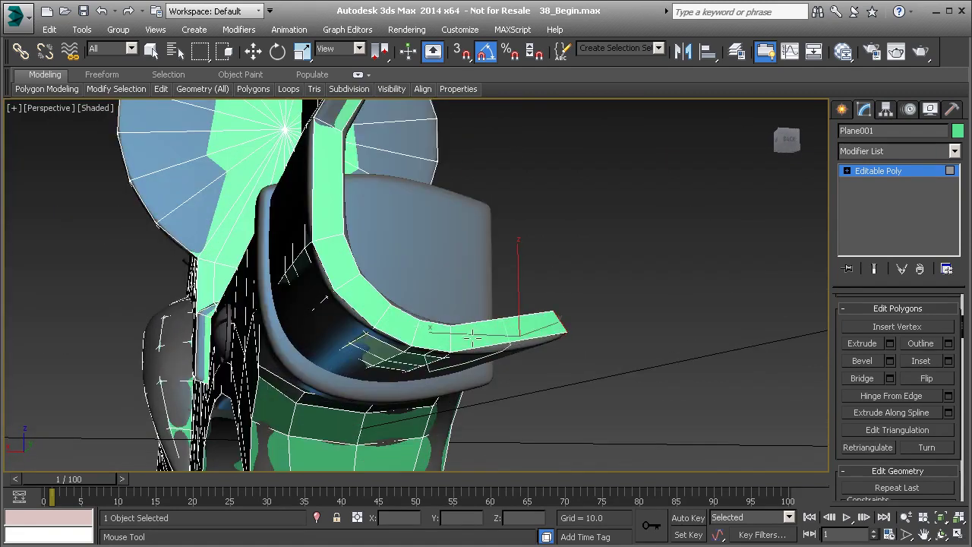
pyautogui.keyDown('alt'); pyautogui.moveTo(490, 329); pyautogui.dragTo(461, 328, button='middle'); pyautogui.keyUp('alt')
# - Select the new edge loop on the tip segment and move it down to about Z 0.418 to match the curved surface
pyautogui.press('w')
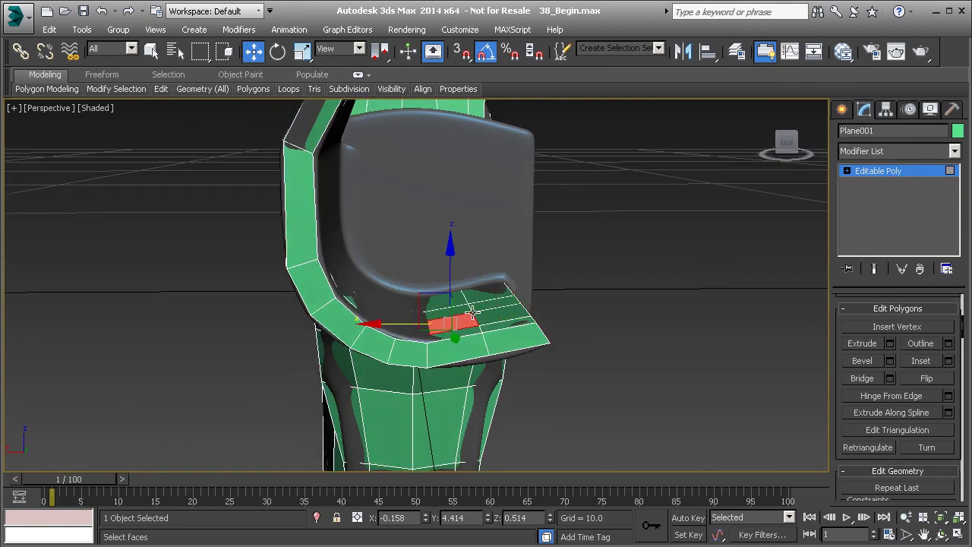
pyautogui.press('2')
pyautogui.keyDown('alt'); pyautogui.moveTo(475, 320); pyautogui.dragTo(480, 271, button='middle'); pyautogui.keyUp('alt')
pyautogui.moveTo(474, 266); pyautogui.dragTo(476, 273)
pyautogui.keyDown('alt'); pyautogui.moveTo(479, 278); pyautogui.dragTo(440, 306, button='middle'); pyautogui.keyUp('alt')
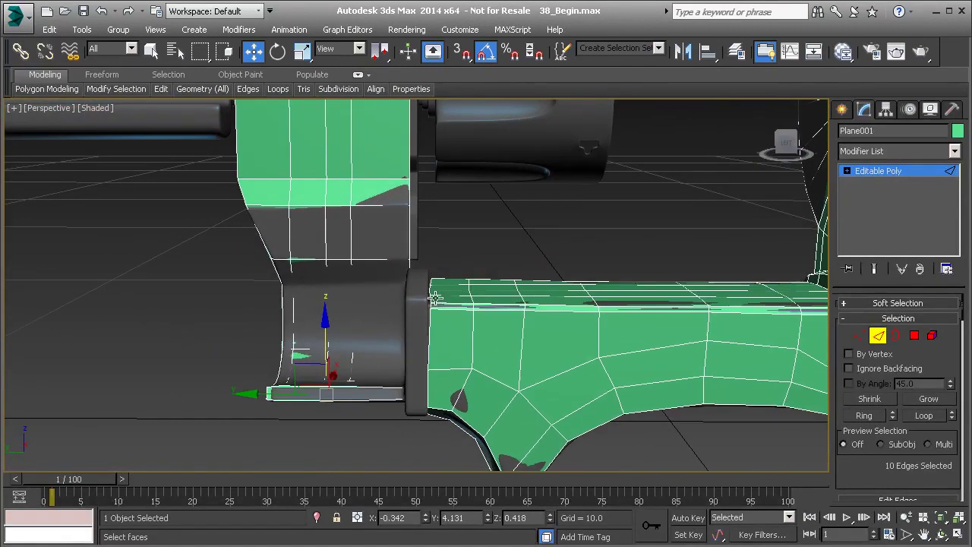
pyautogui.keyDown('alt'); pyautogui.moveTo(421, 355); pyautogui.dragTo(456, 289, button='middle'); pyautogui.keyUp('alt')
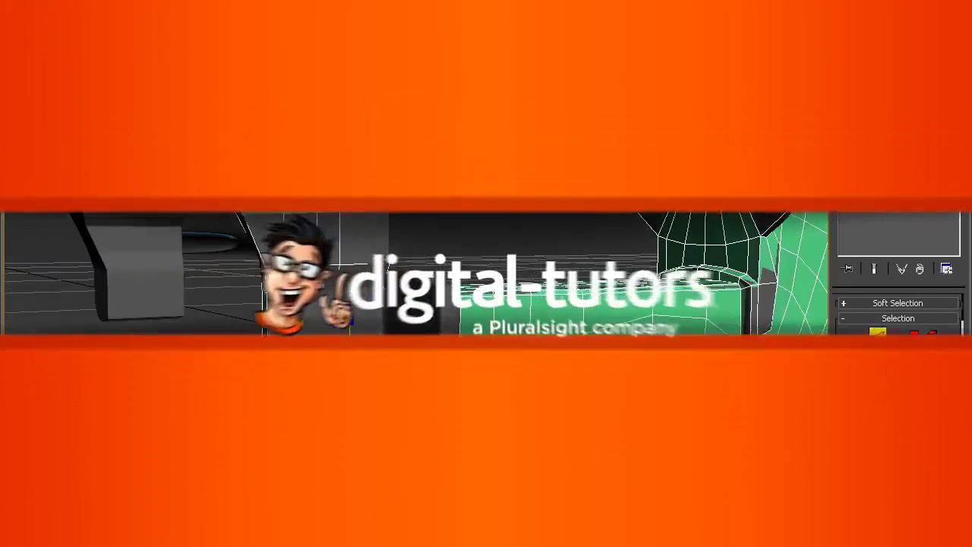